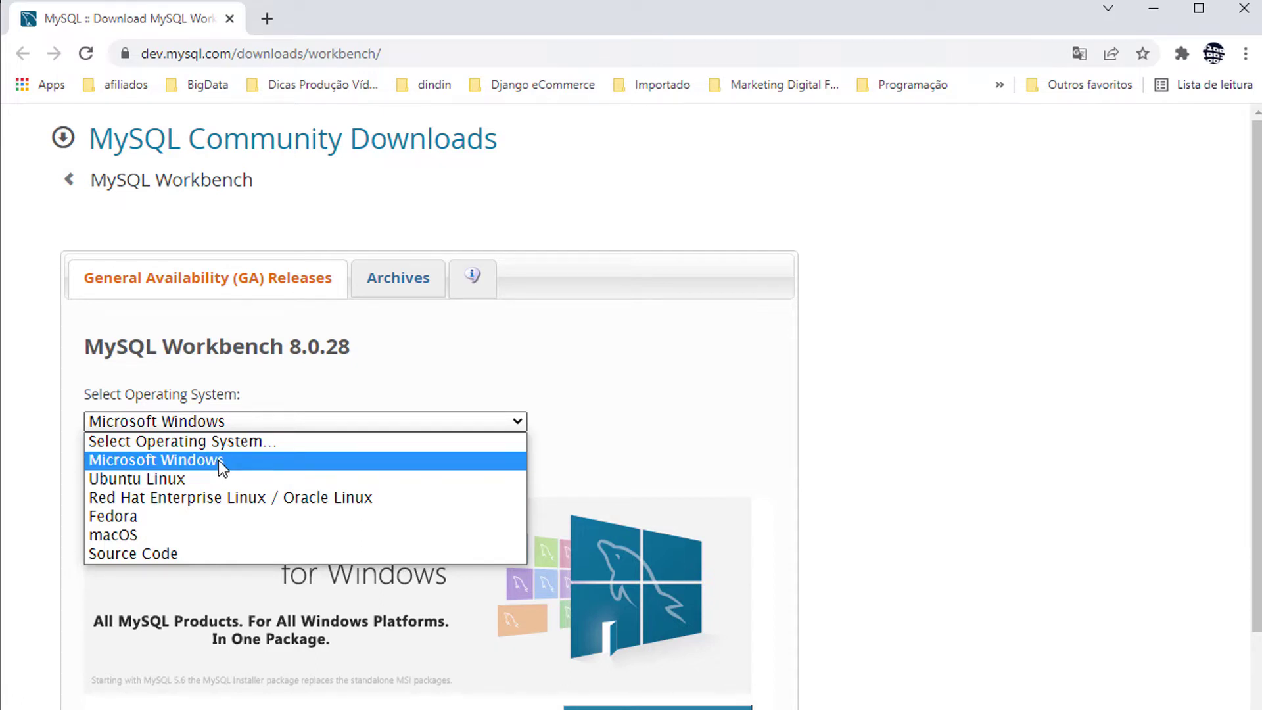
- Compare the MySQL Workbench 8.0.28 downloads for Microsoft Windows and Ubuntu Linux, return to Microsoft Windows, and close the download page
click(224, 460)
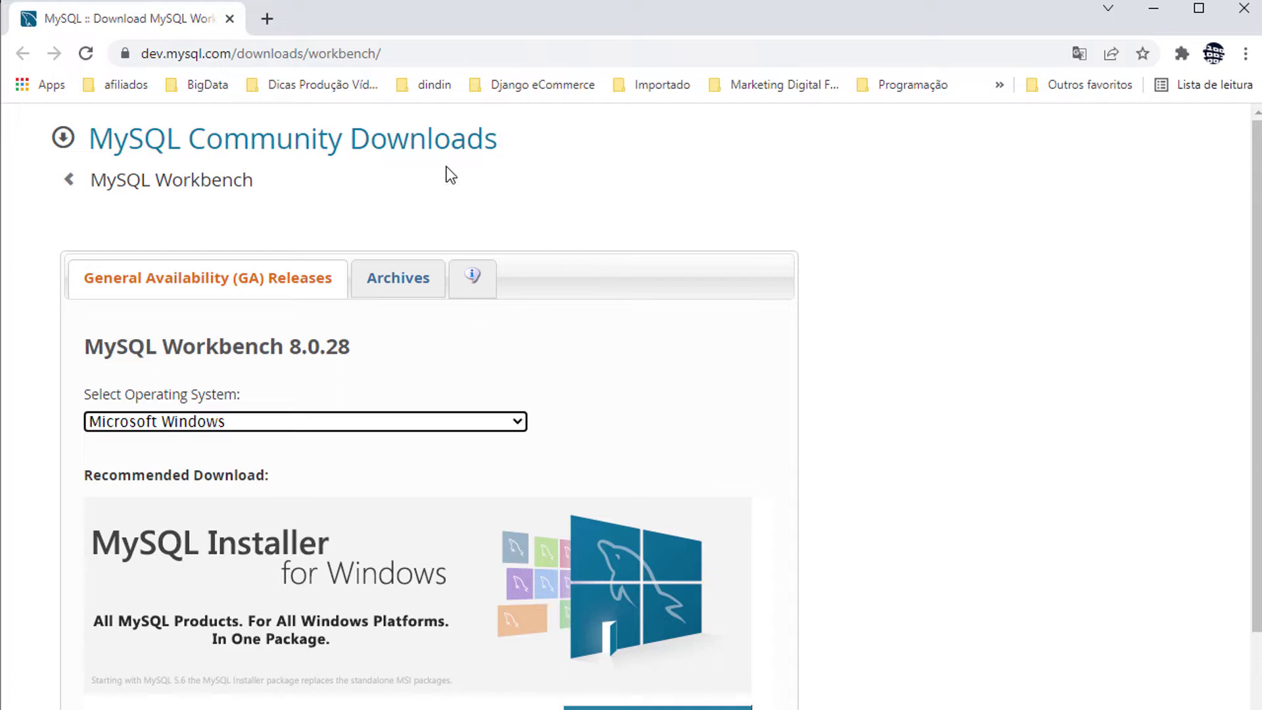
click(424, 422)
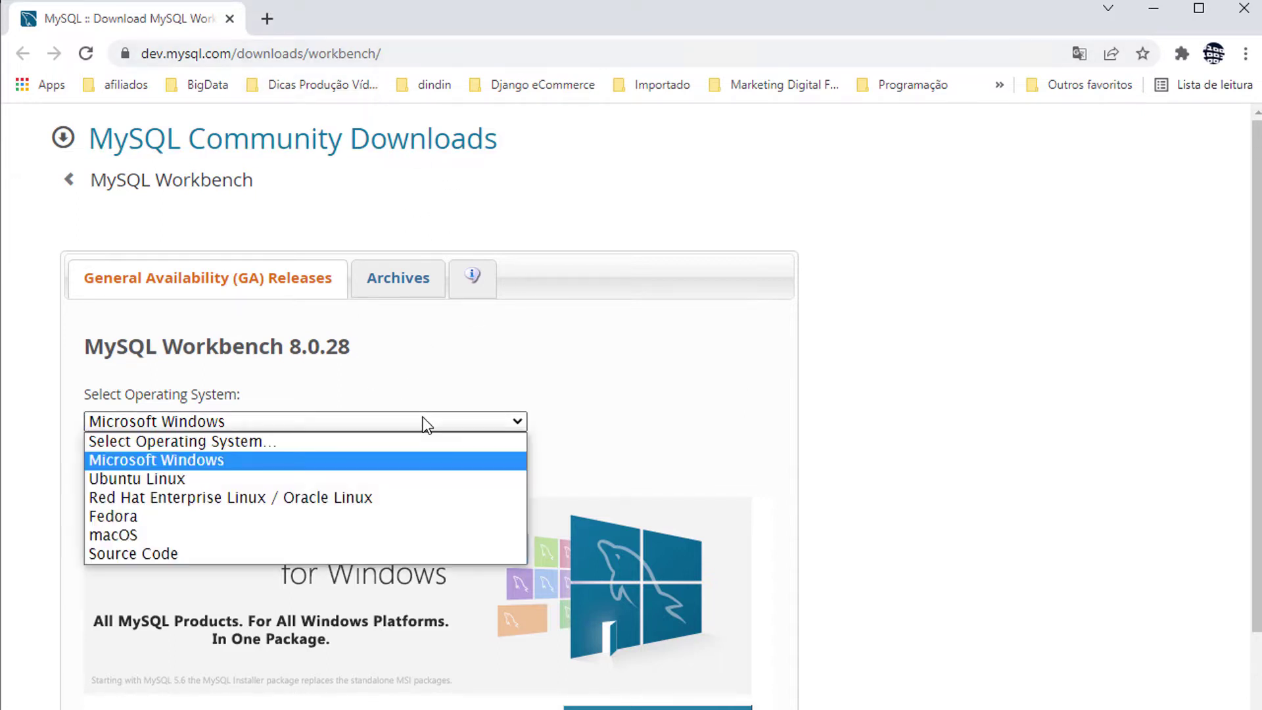
click(249, 486)
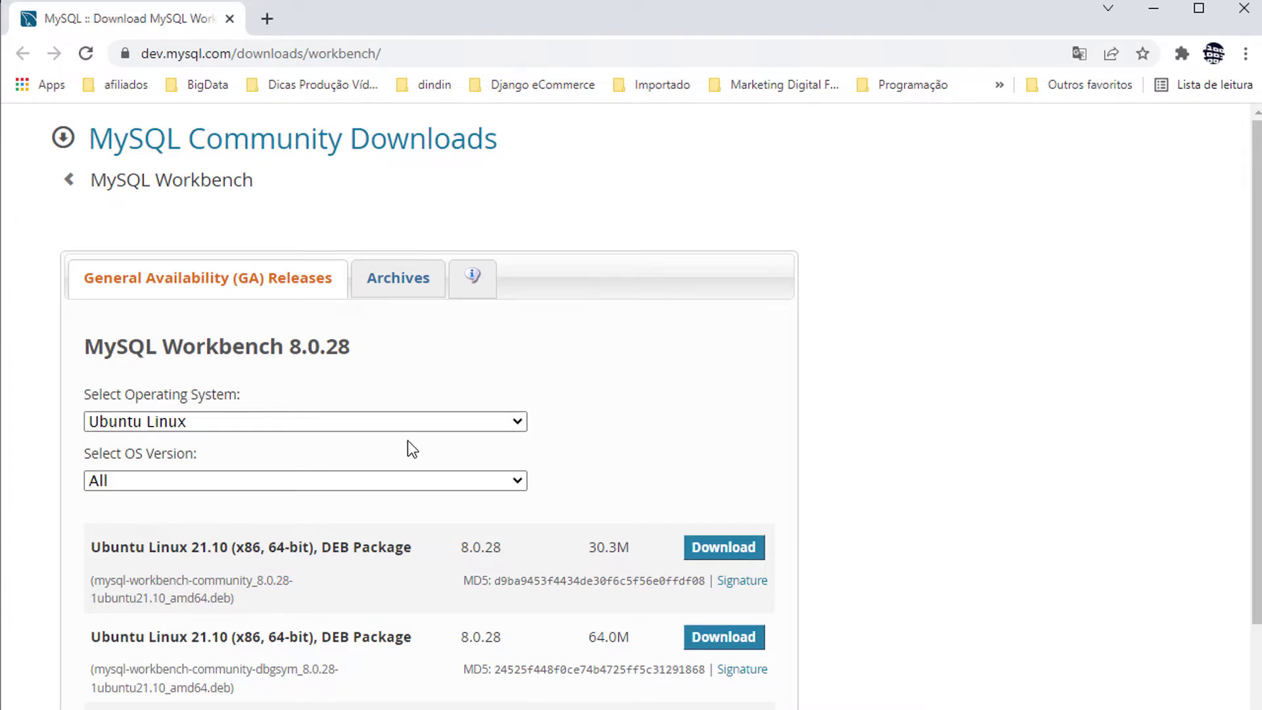
click(336, 426)
click(243, 459)
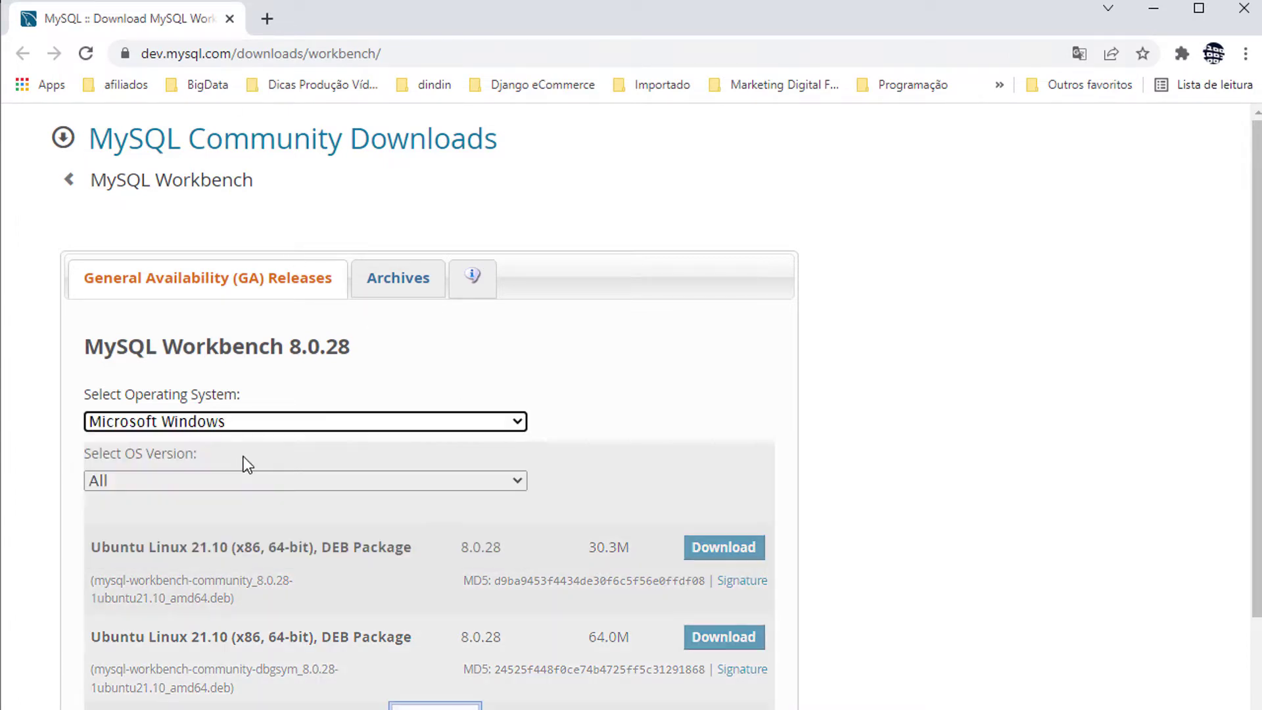
click(1235, 7)
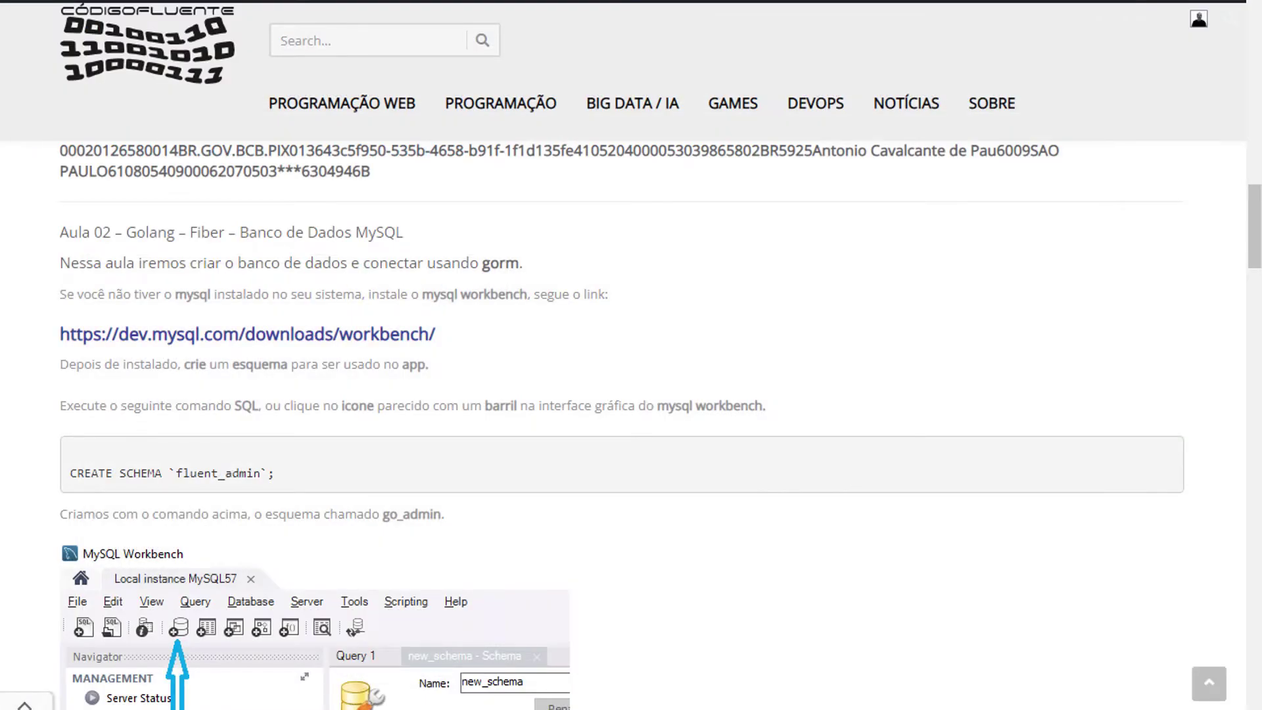
- Search Windows for "service" and open the Serviços app
key(super)
text(service)
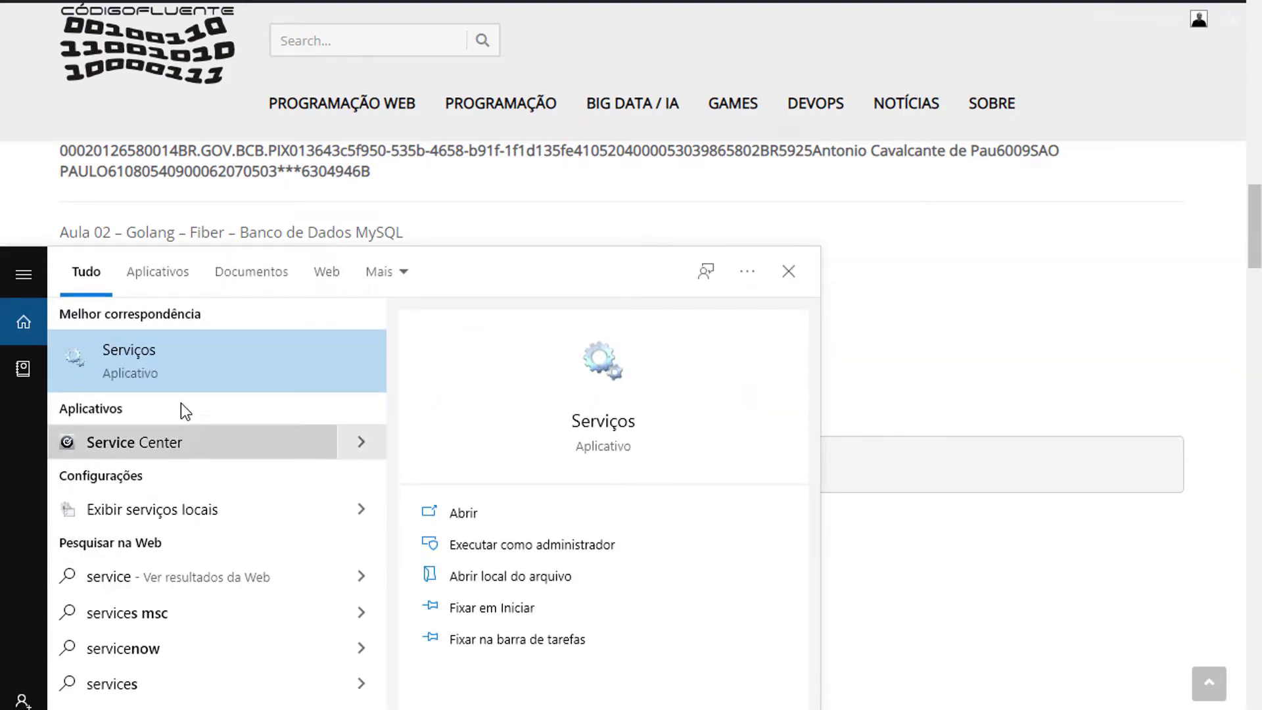
click(158, 372)
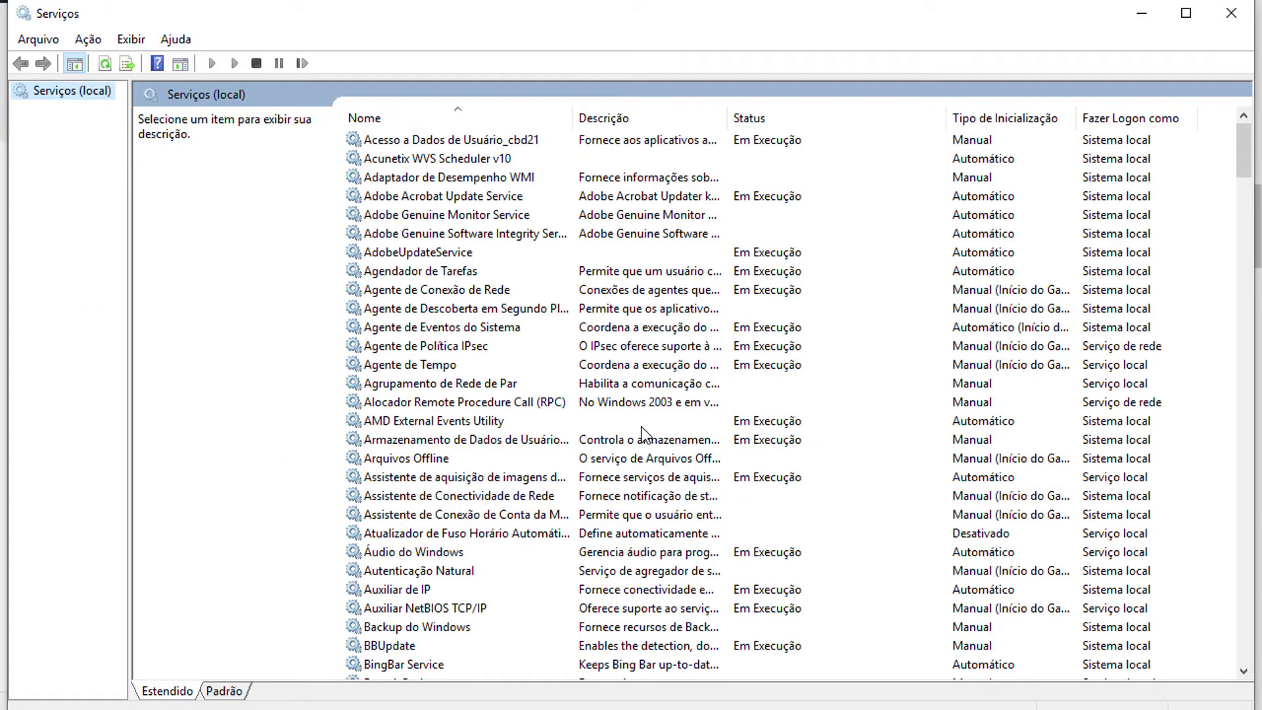
- Find the MySQL57 service in the local services list and open its properties
scroll(641, 427, down, 17)
scroll(642, 428, down, 20)
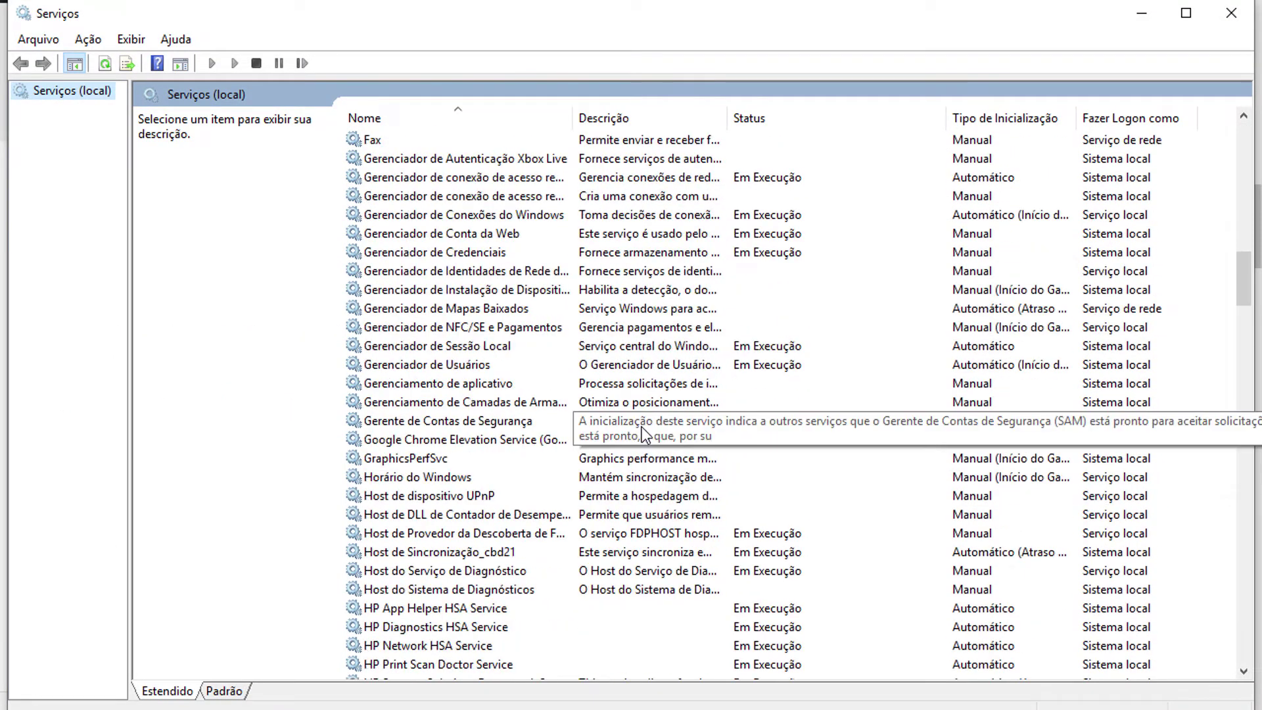
scroll(641, 427, down, 4)
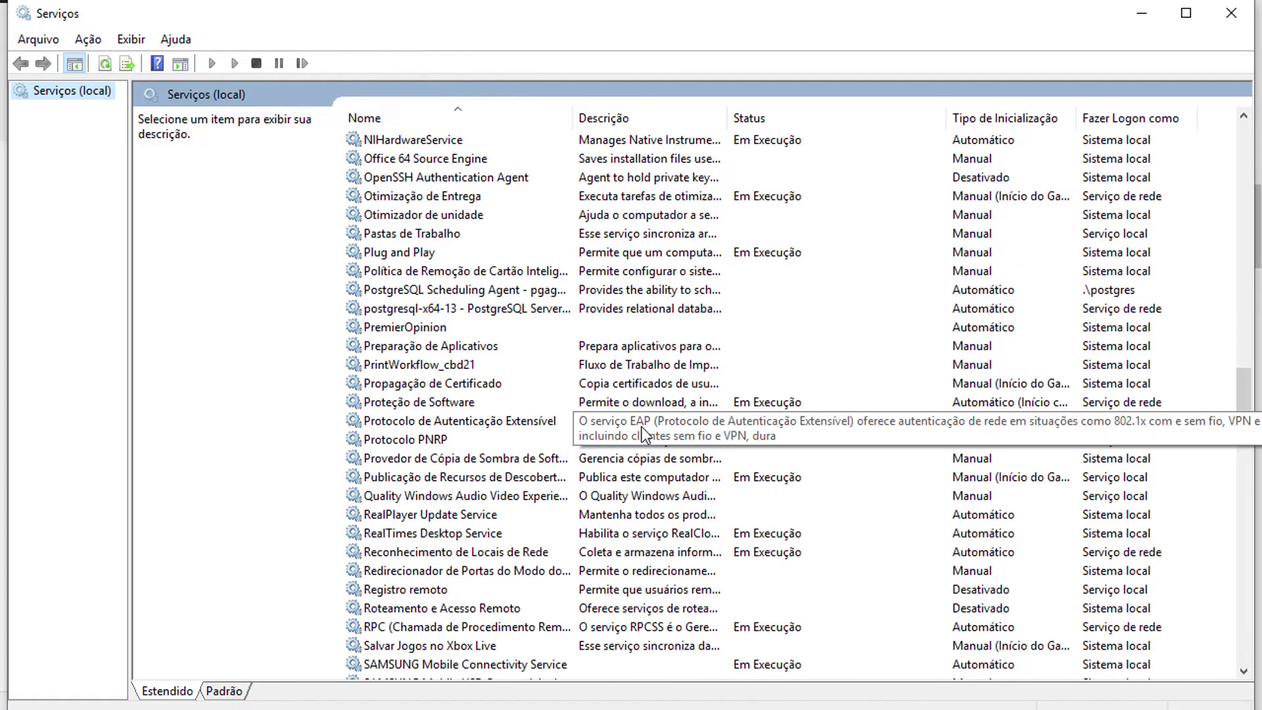
scroll(642, 427, down, 19)
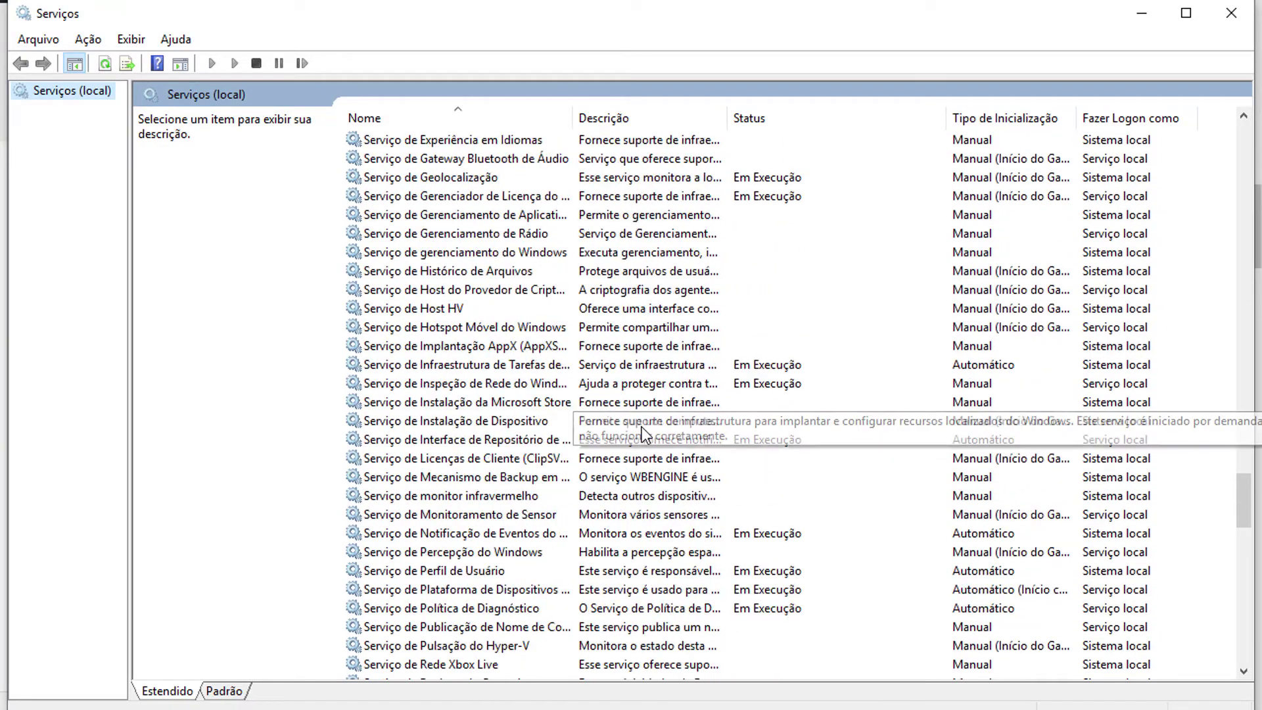
scroll(642, 427, down, 11)
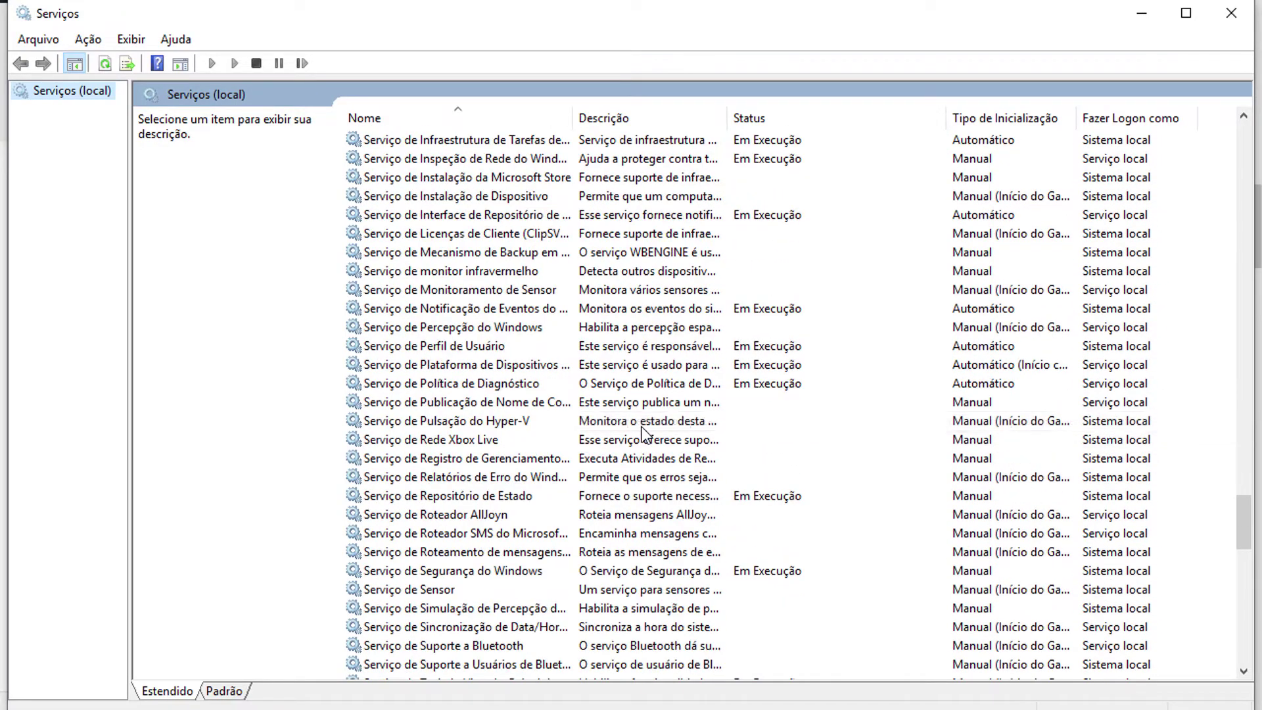
scroll(641, 427, down, 8)
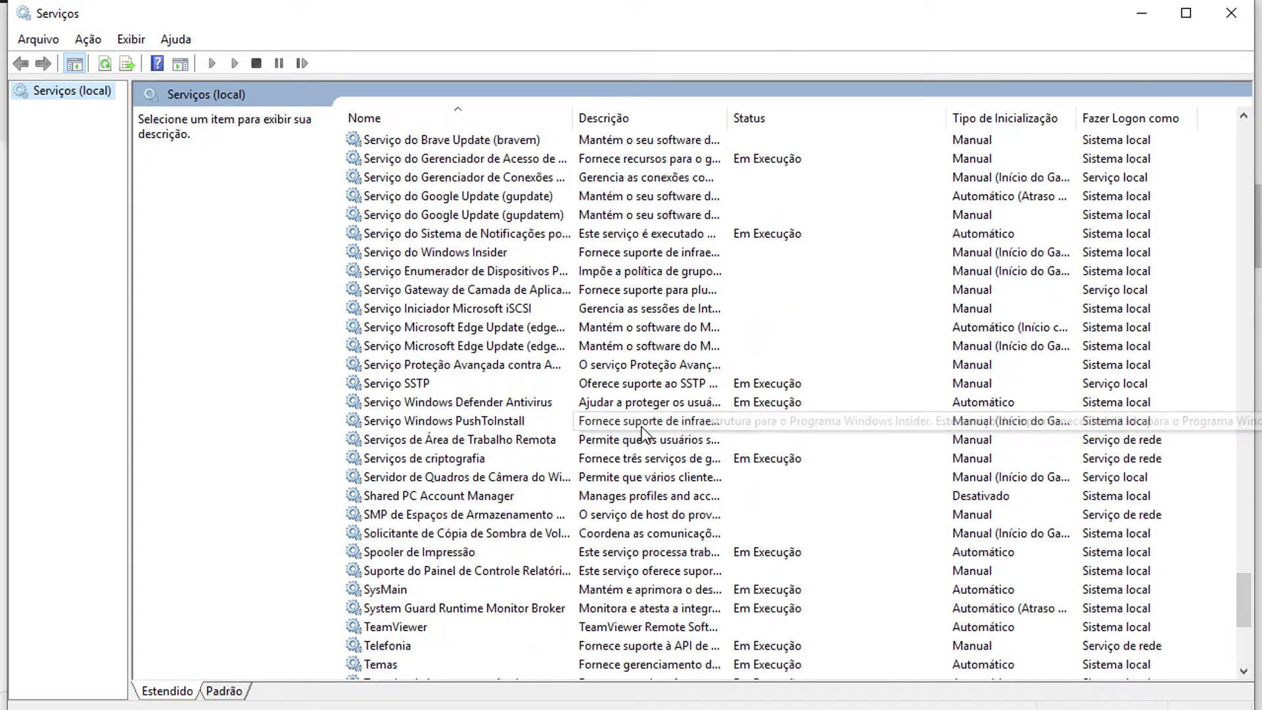
scroll(641, 427, down, 5)
scroll(641, 427, up, 16)
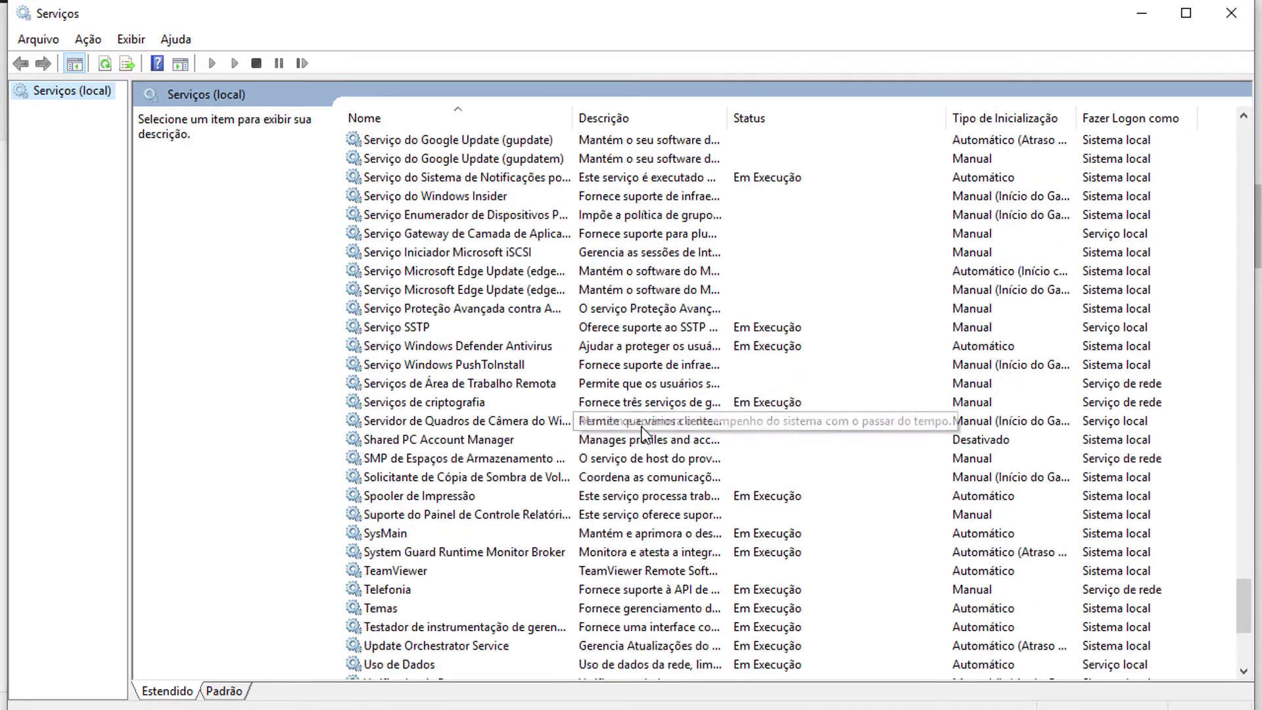
scroll(642, 428, up, 20)
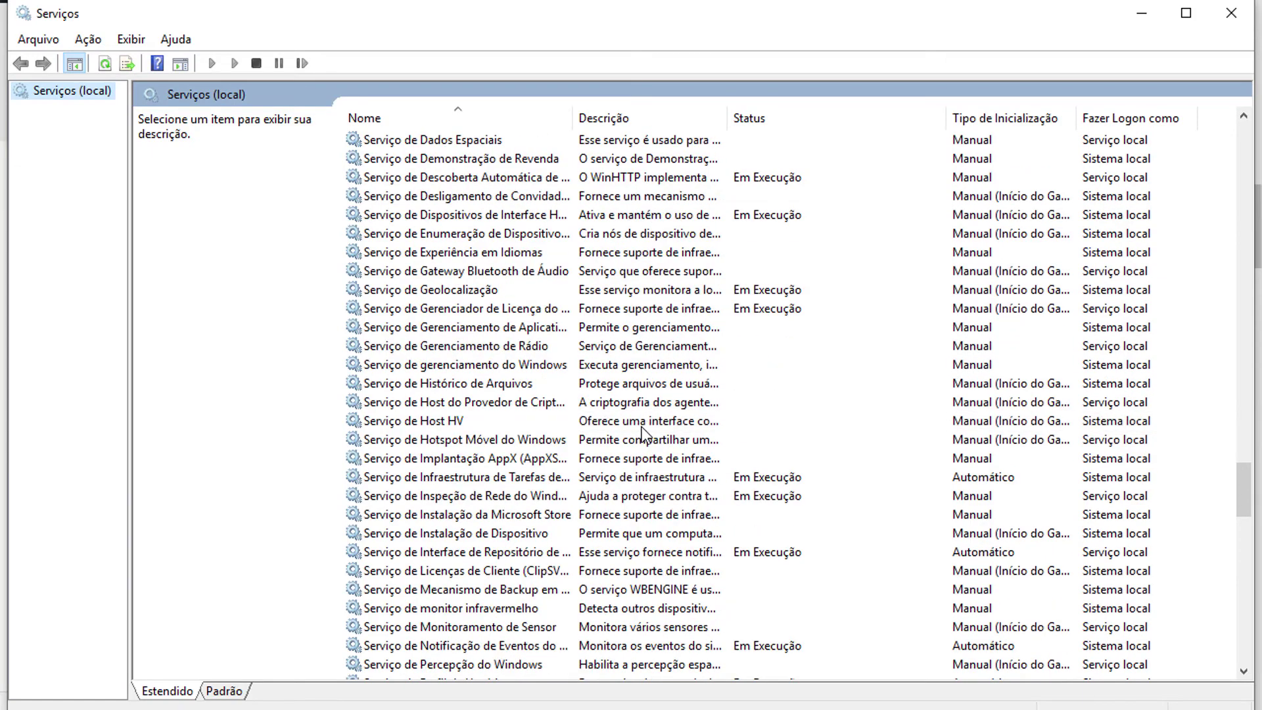
scroll(641, 427, up, 1)
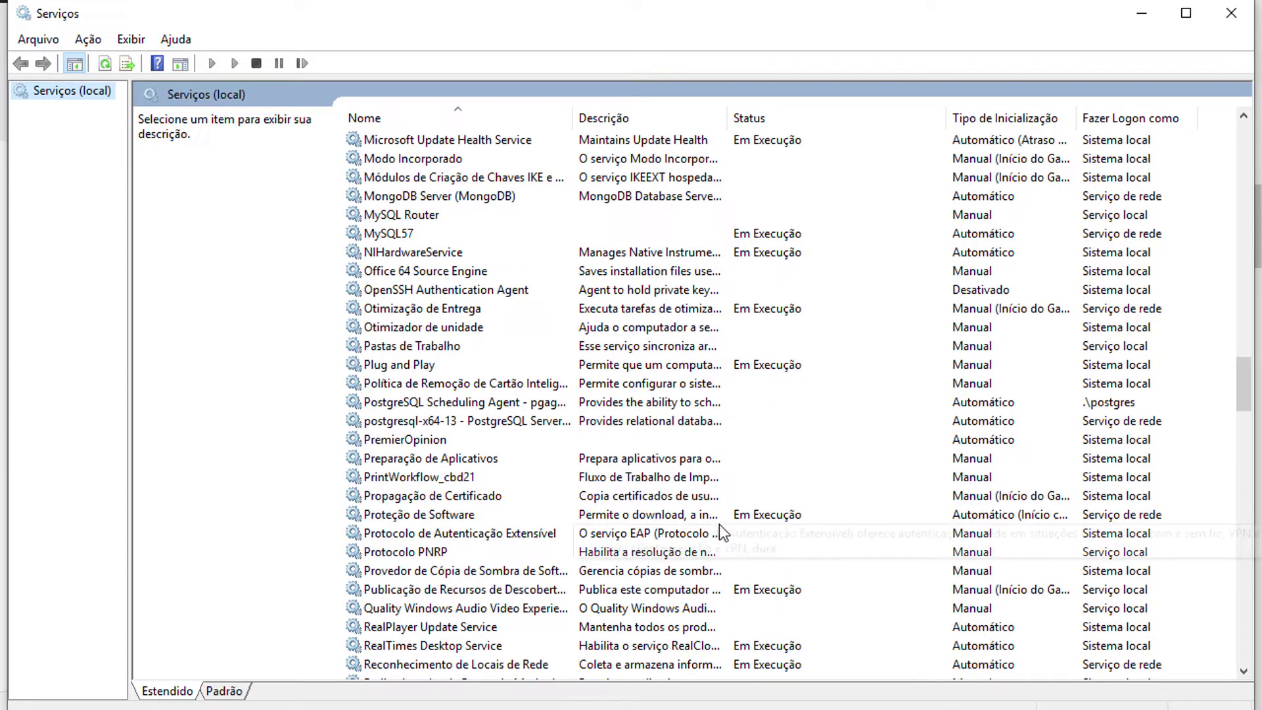
scroll(721, 529, up, 1)
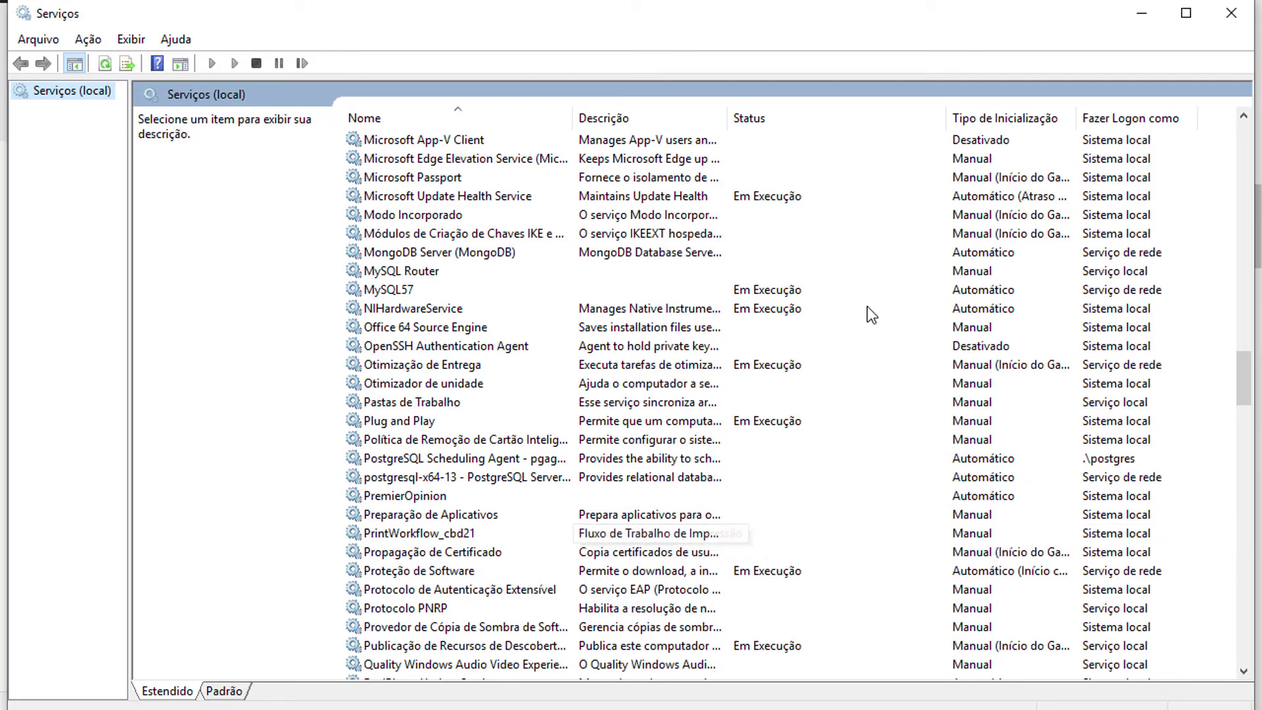
double_click(765, 293)
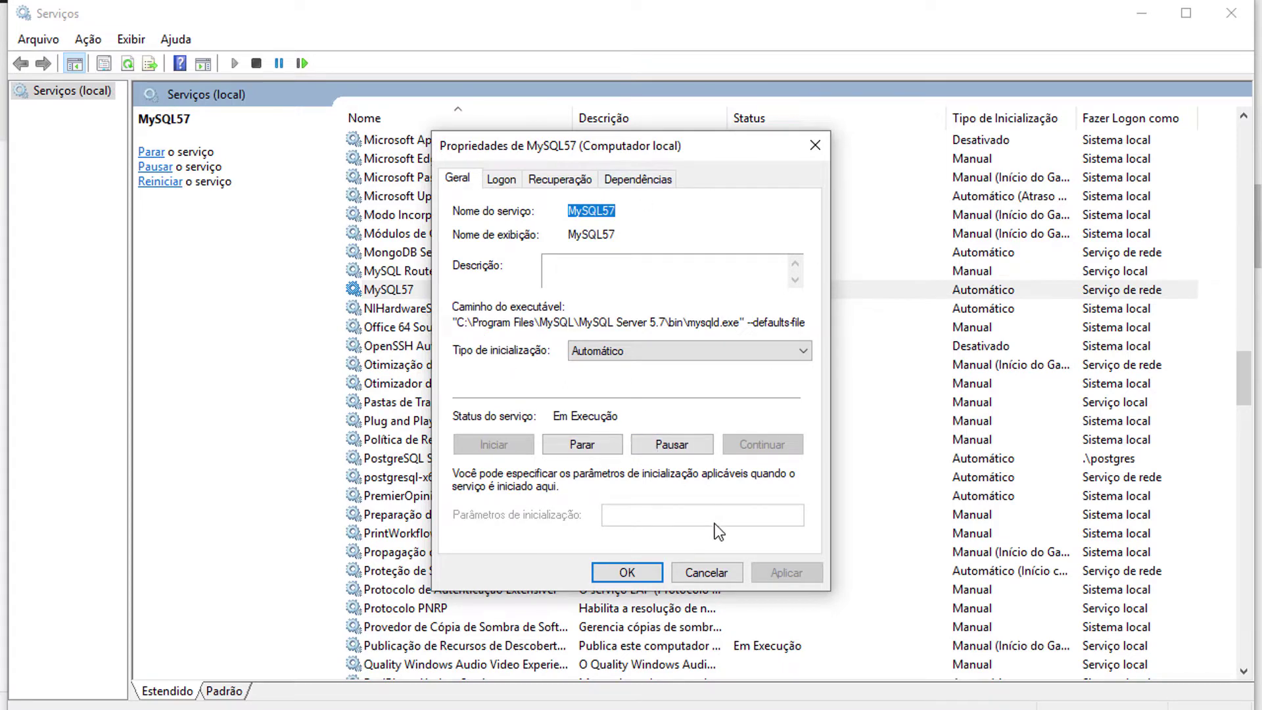
- Check the MySQL57 service's status and its start control in the properties, then close the Serviços window
drag(653, 150, 990, 492)
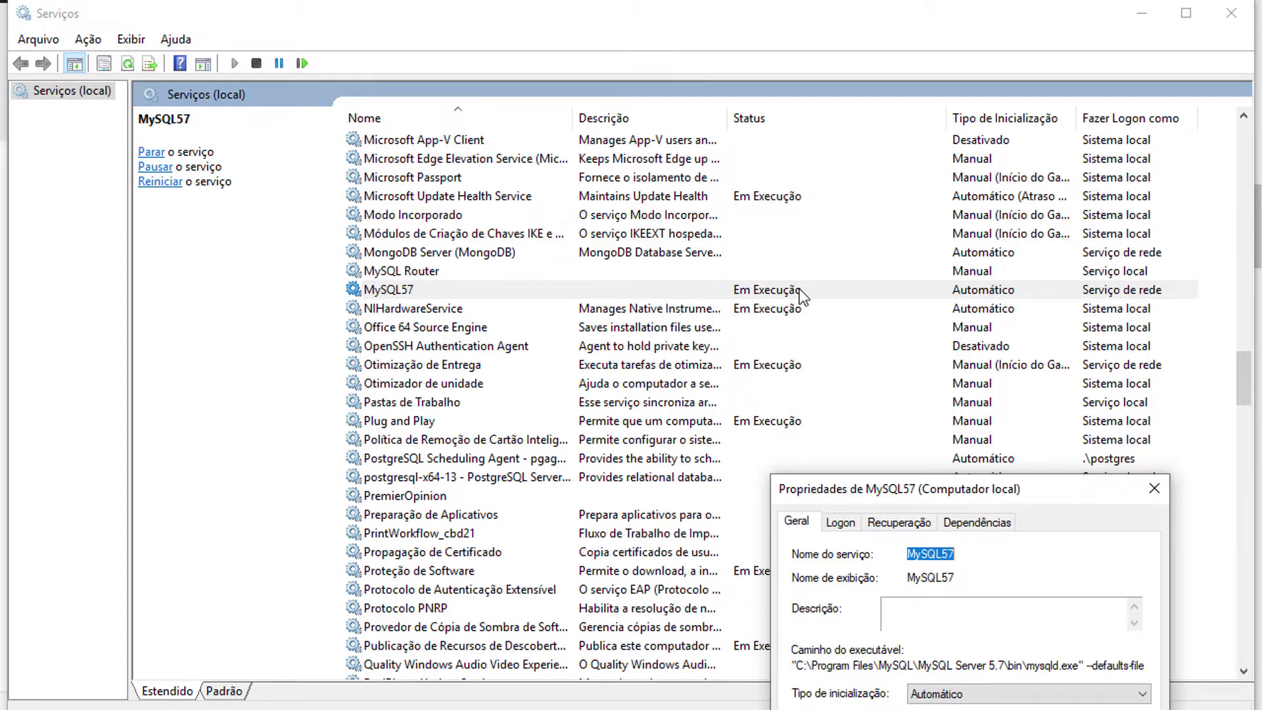
drag(1024, 490, 893, 183)
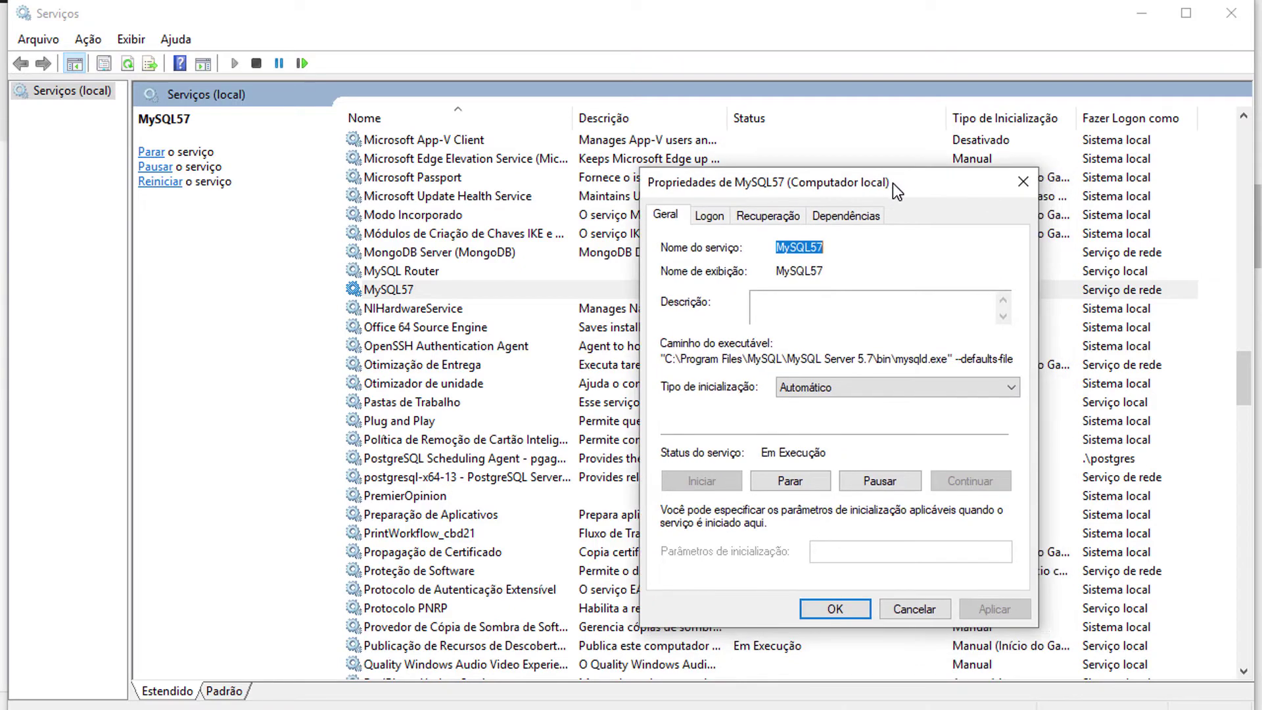
click(906, 616)
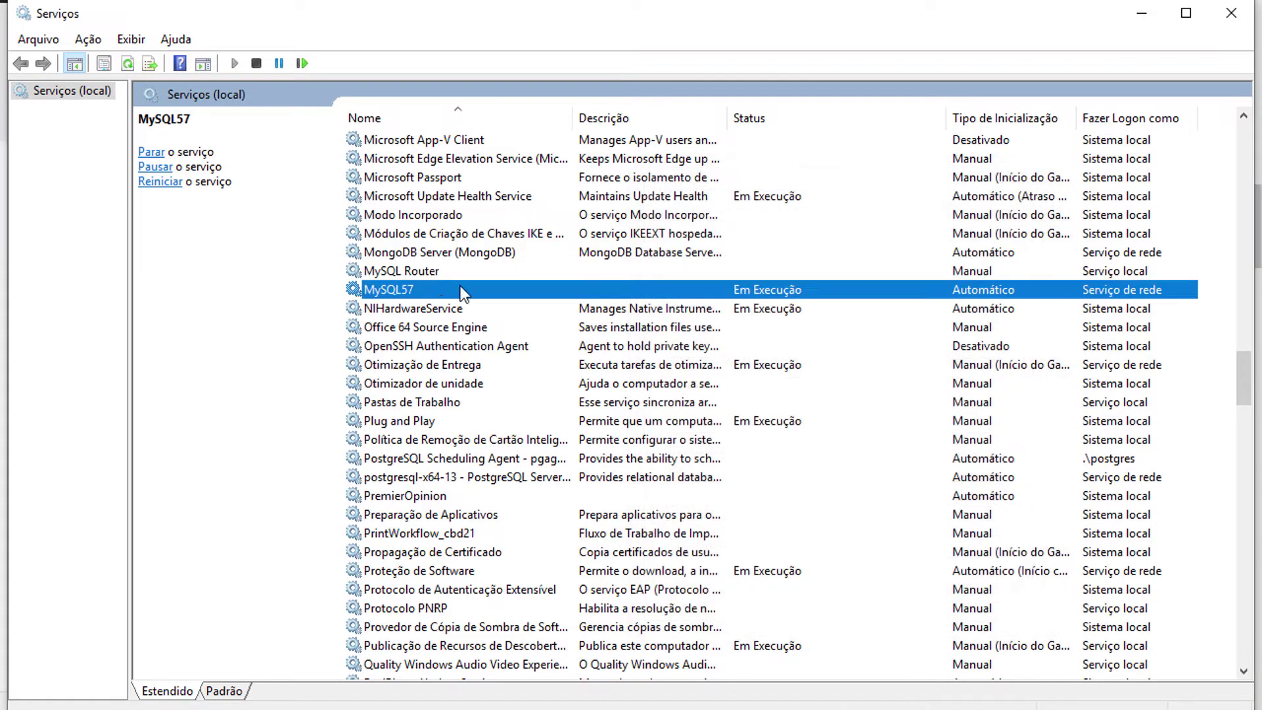
double_click(427, 287)
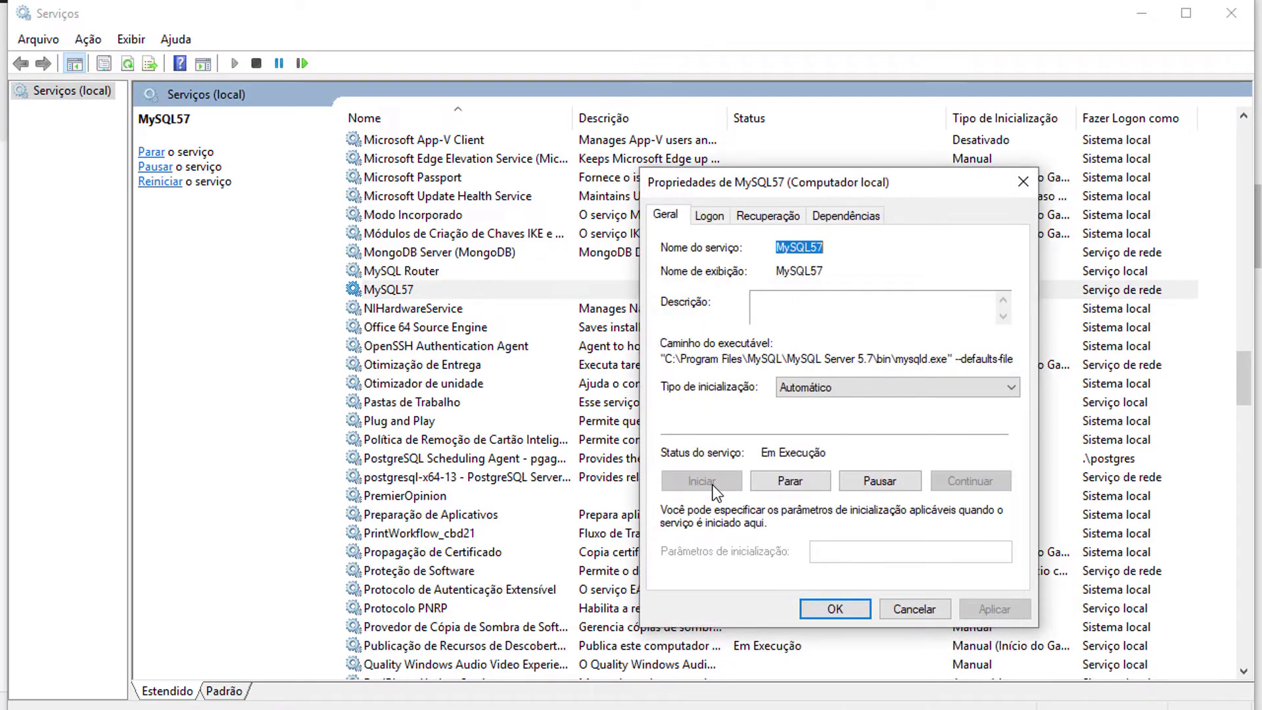
click(911, 615)
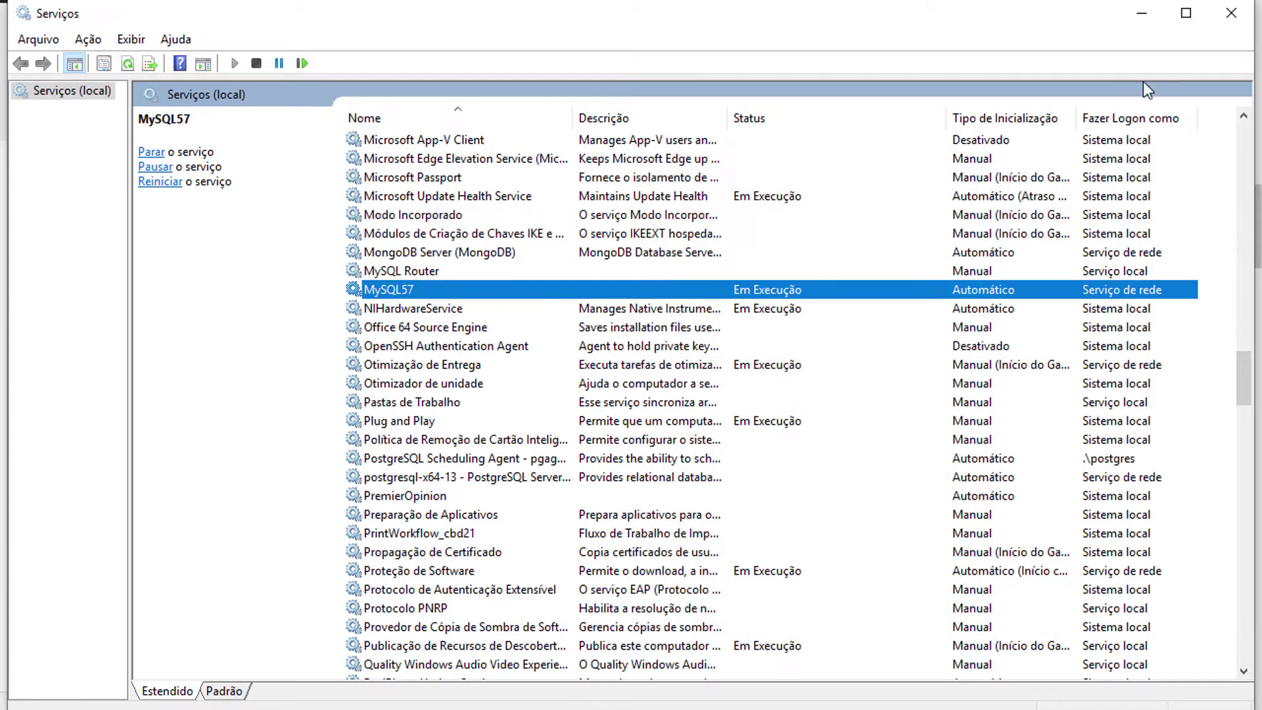
click(1235, 23)
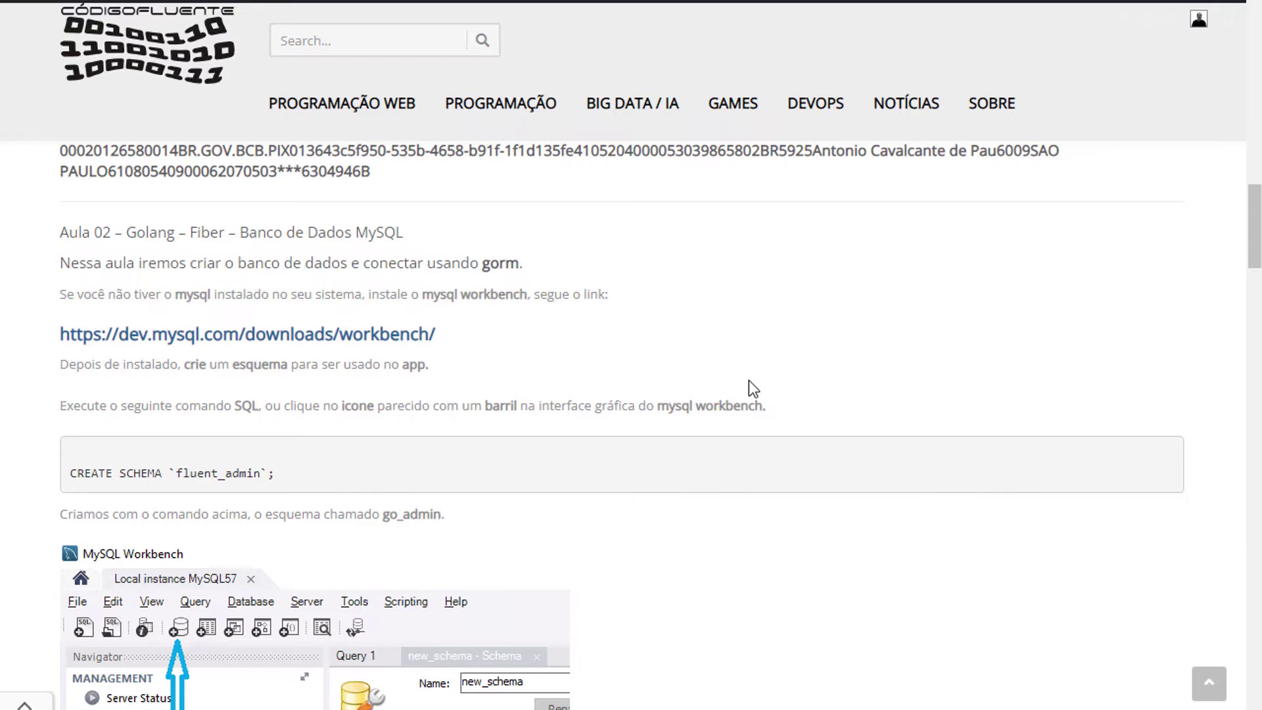
scroll(748, 380, down, 3)
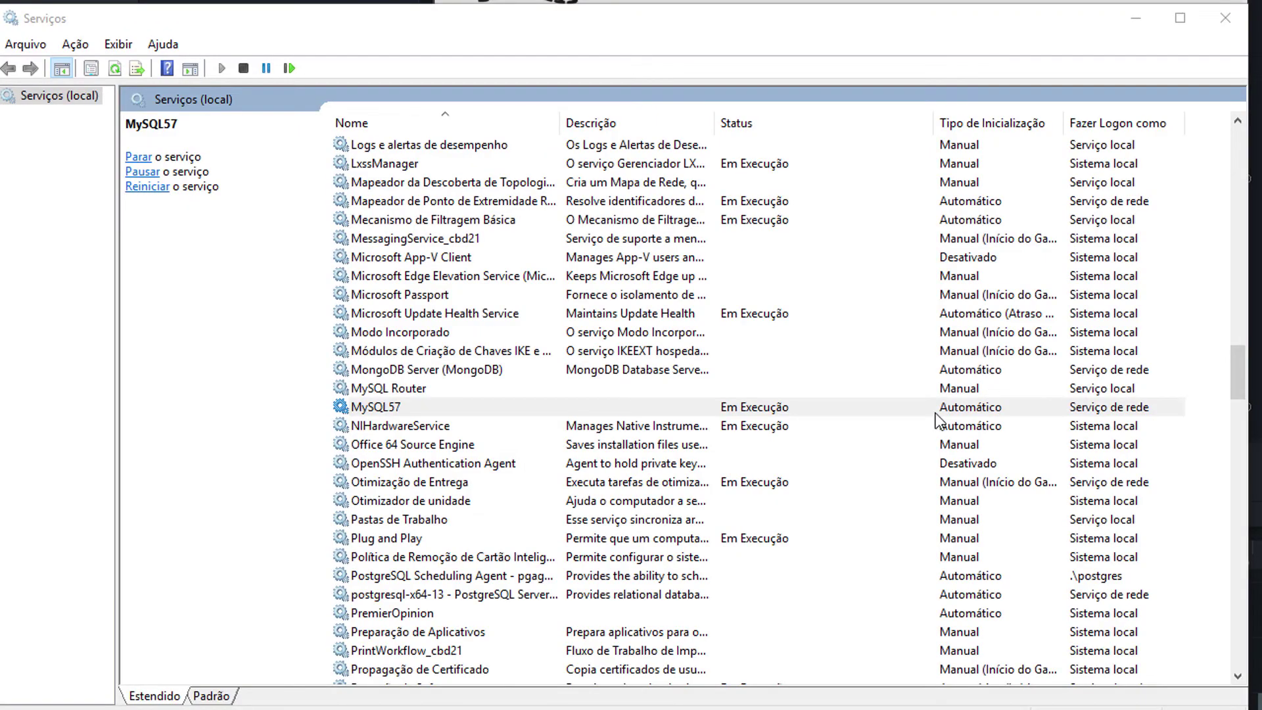
- Open the properties of the MySQL57 service and stop the service
double_click(759, 409)
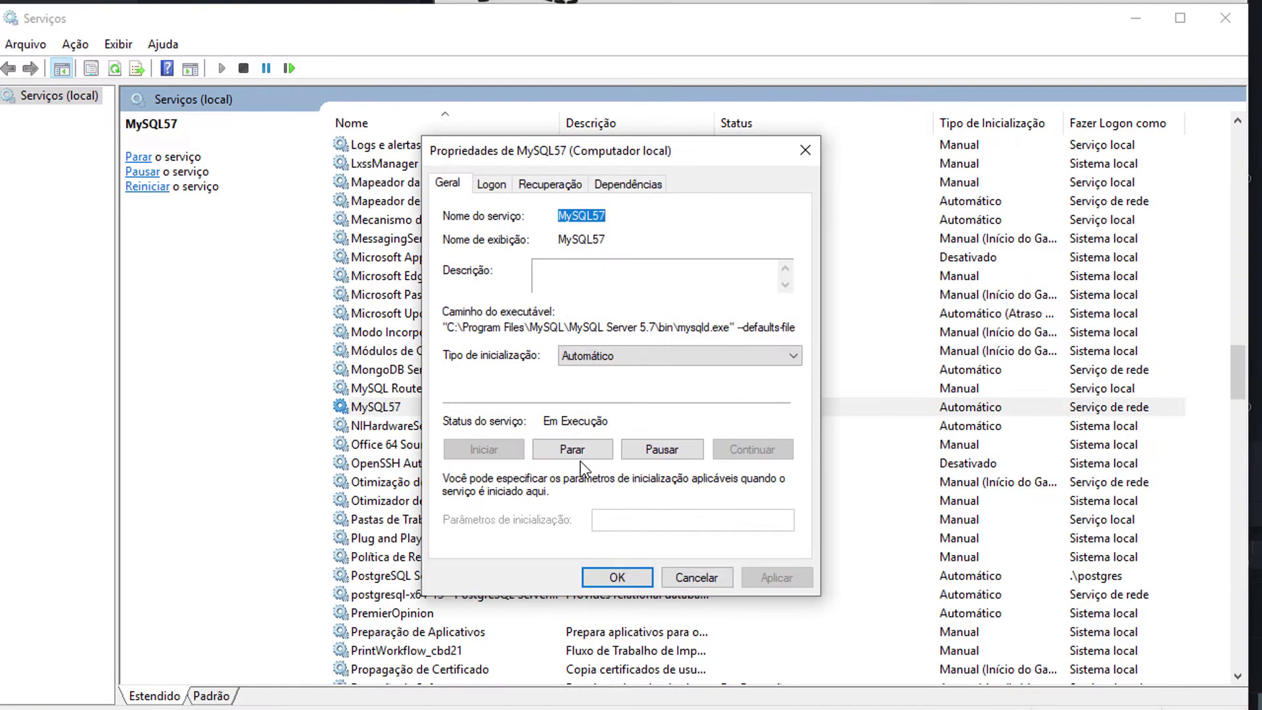
click(568, 453)
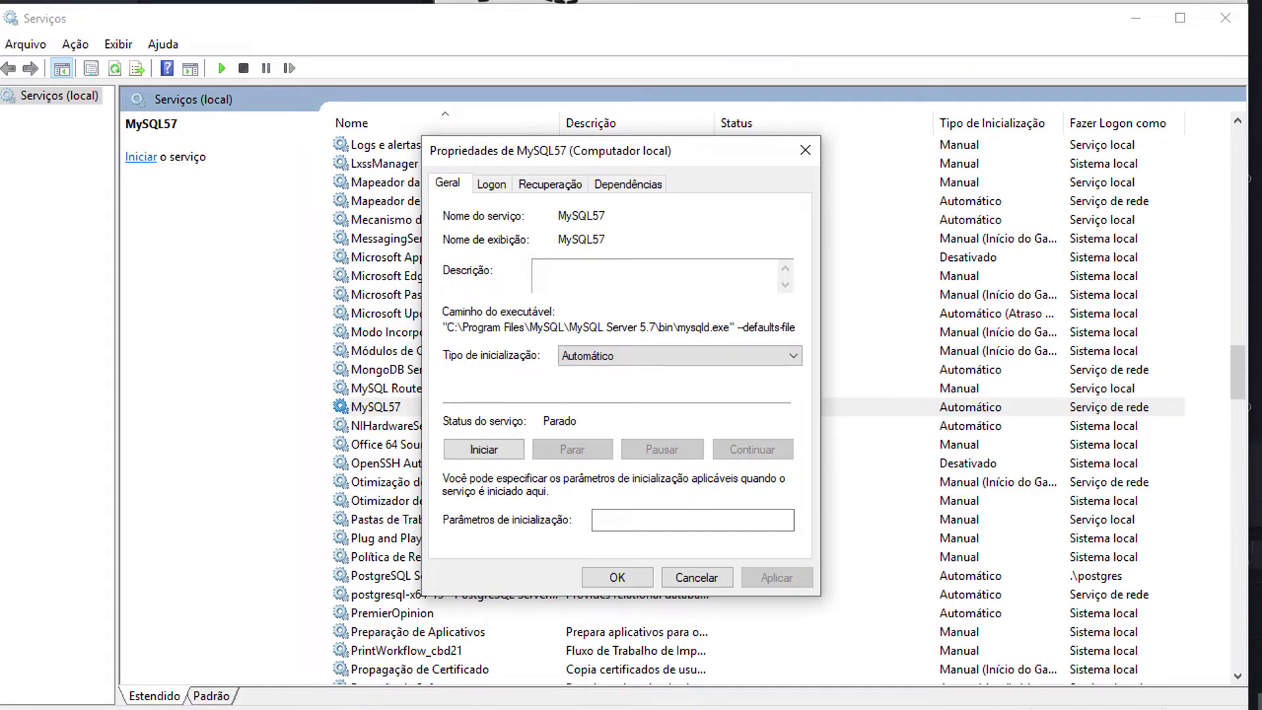
- Switch to MySQL Workbench, try to open the Local instance MySQL Router connection, and close its Server Status page
key(super)
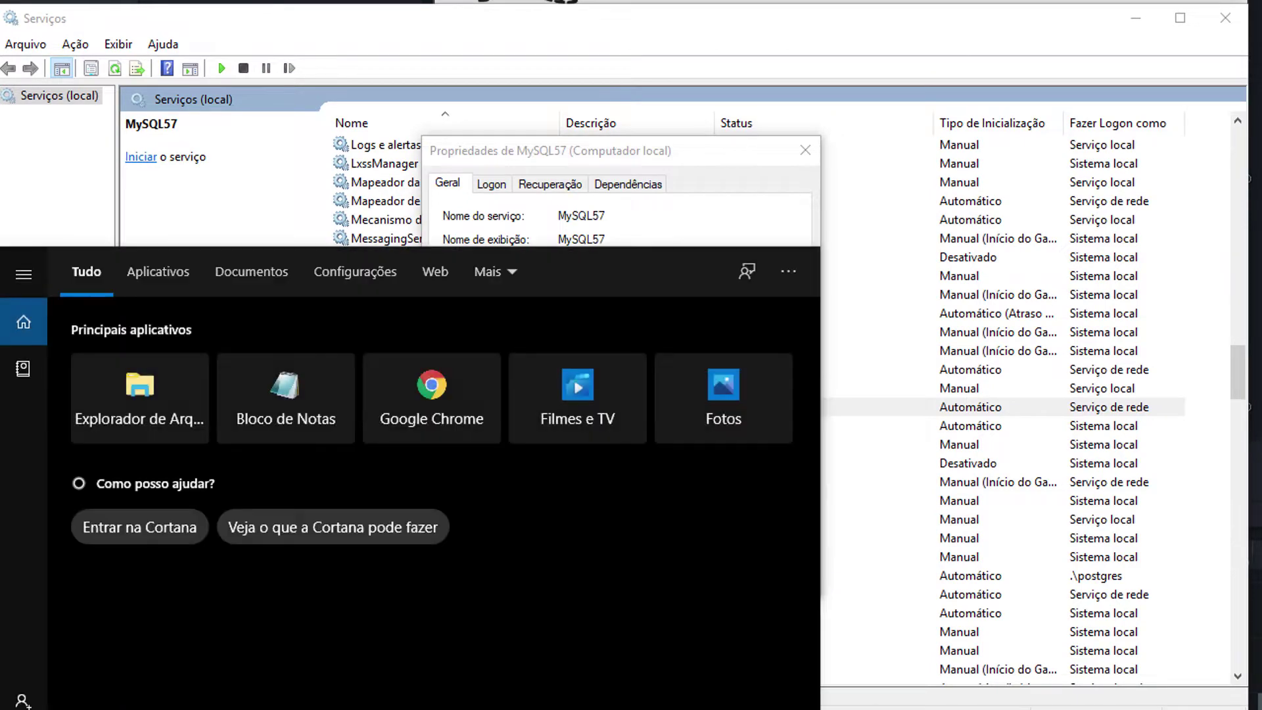
text(my)
click(212, 368)
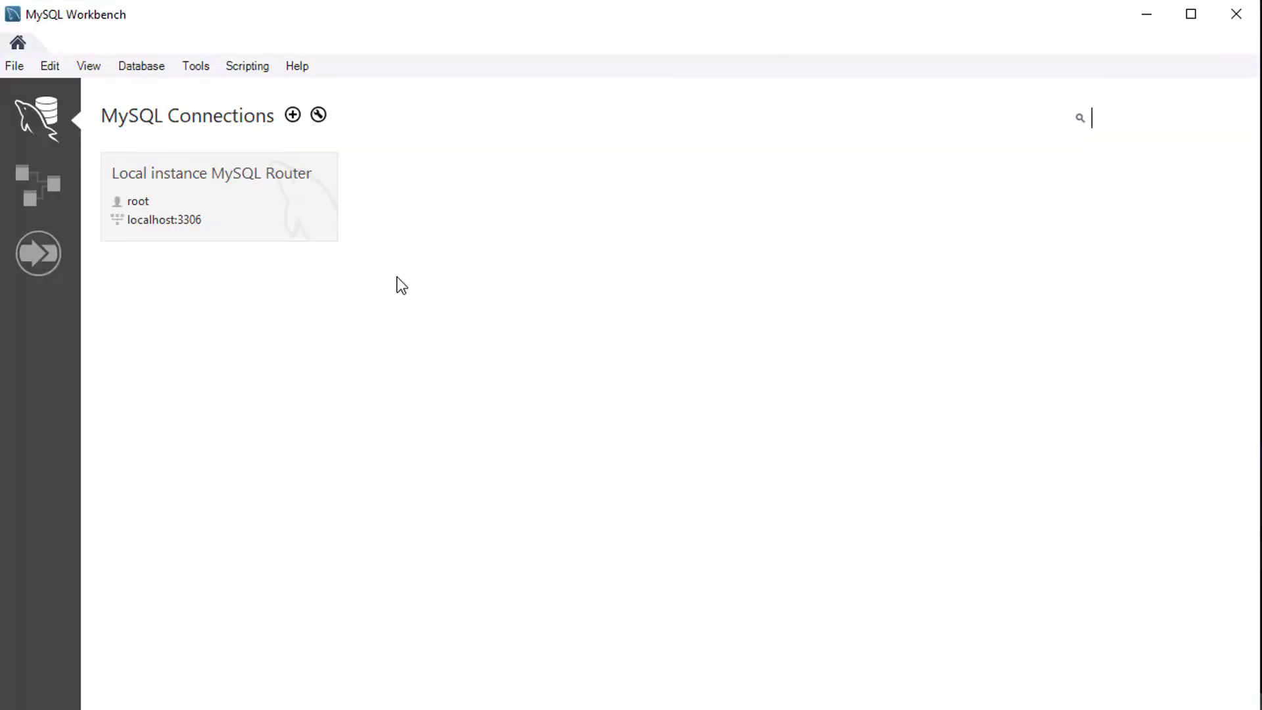
click(159, 203)
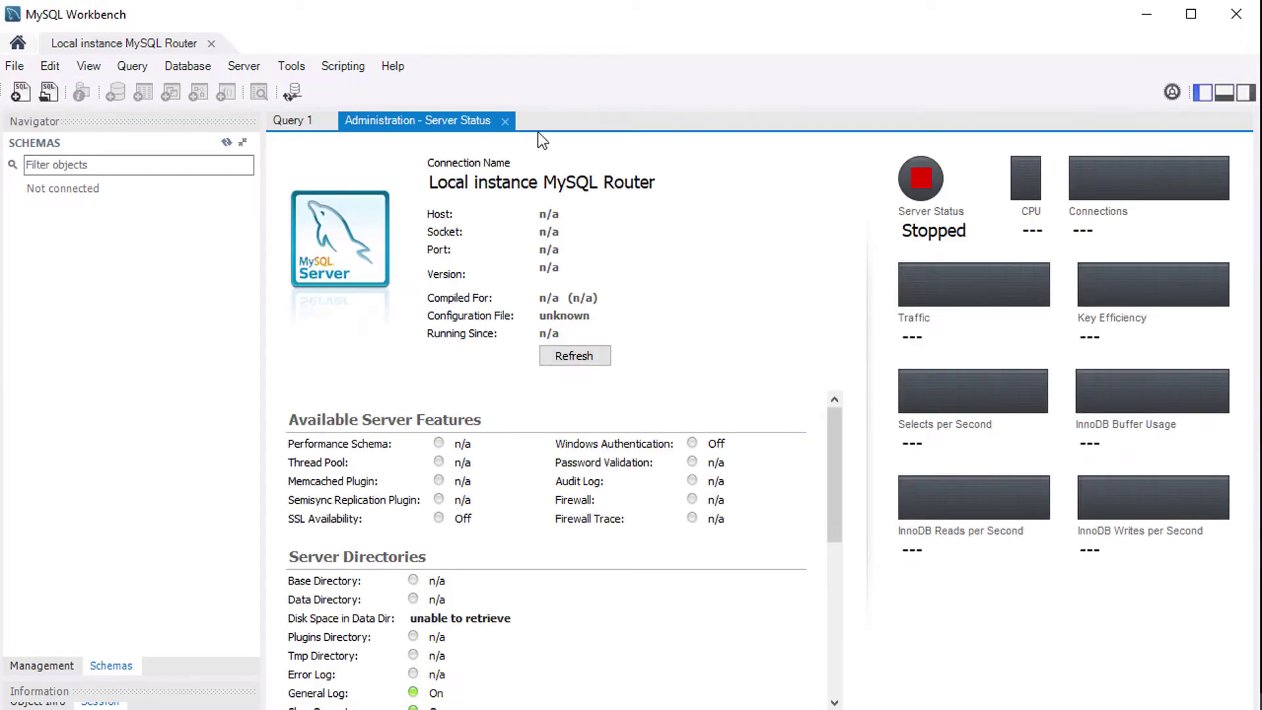
click(505, 121)
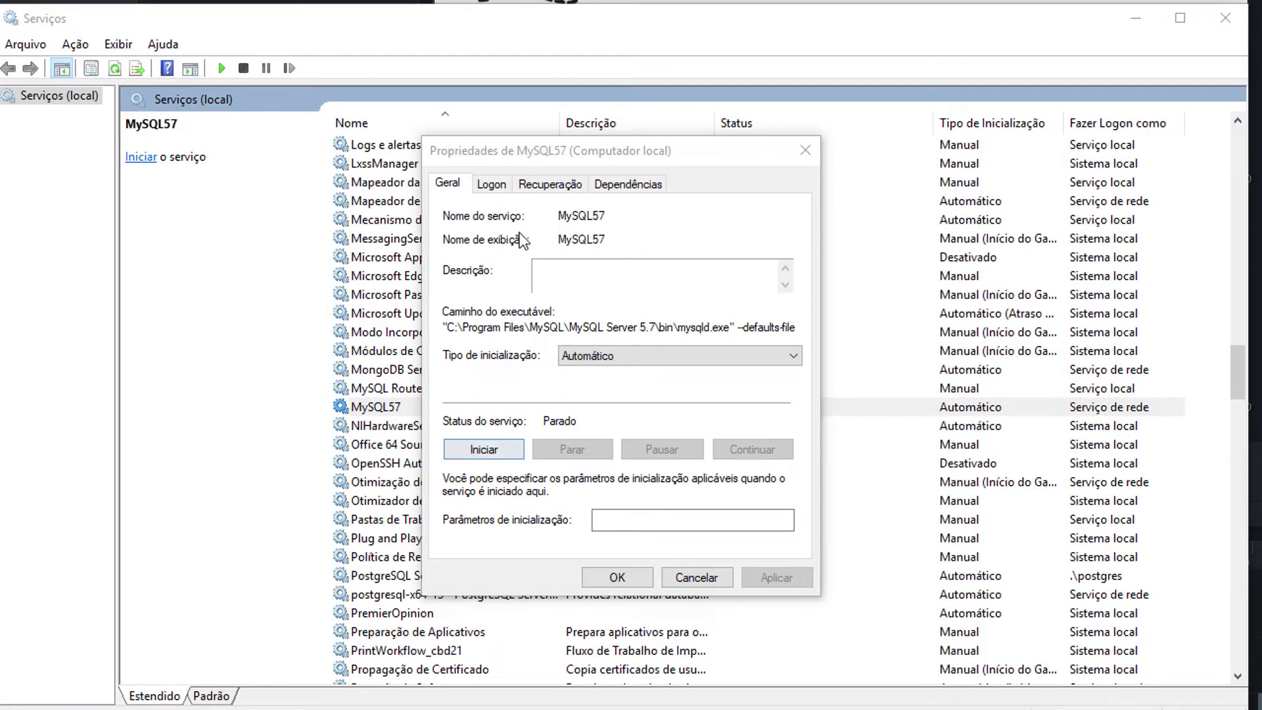
- Start the MySQL57 service from its properties in Serviços and accept the dialog
click(681, 577)
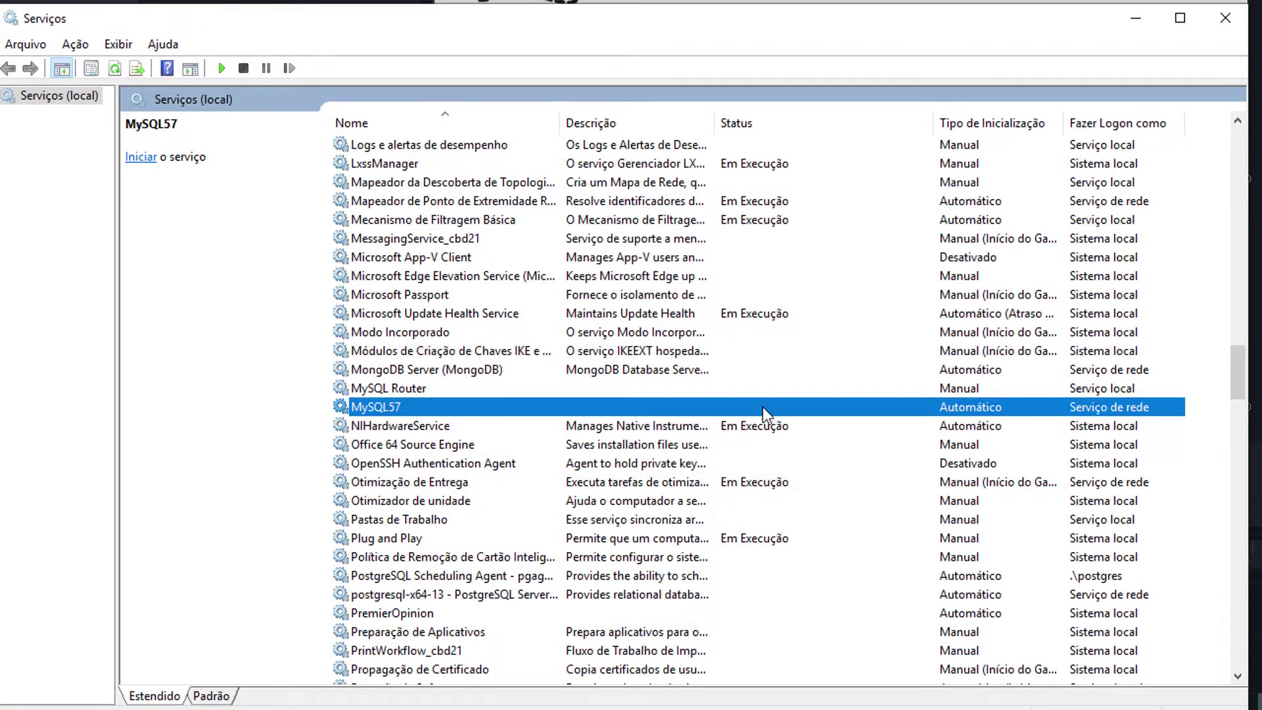
double_click(407, 404)
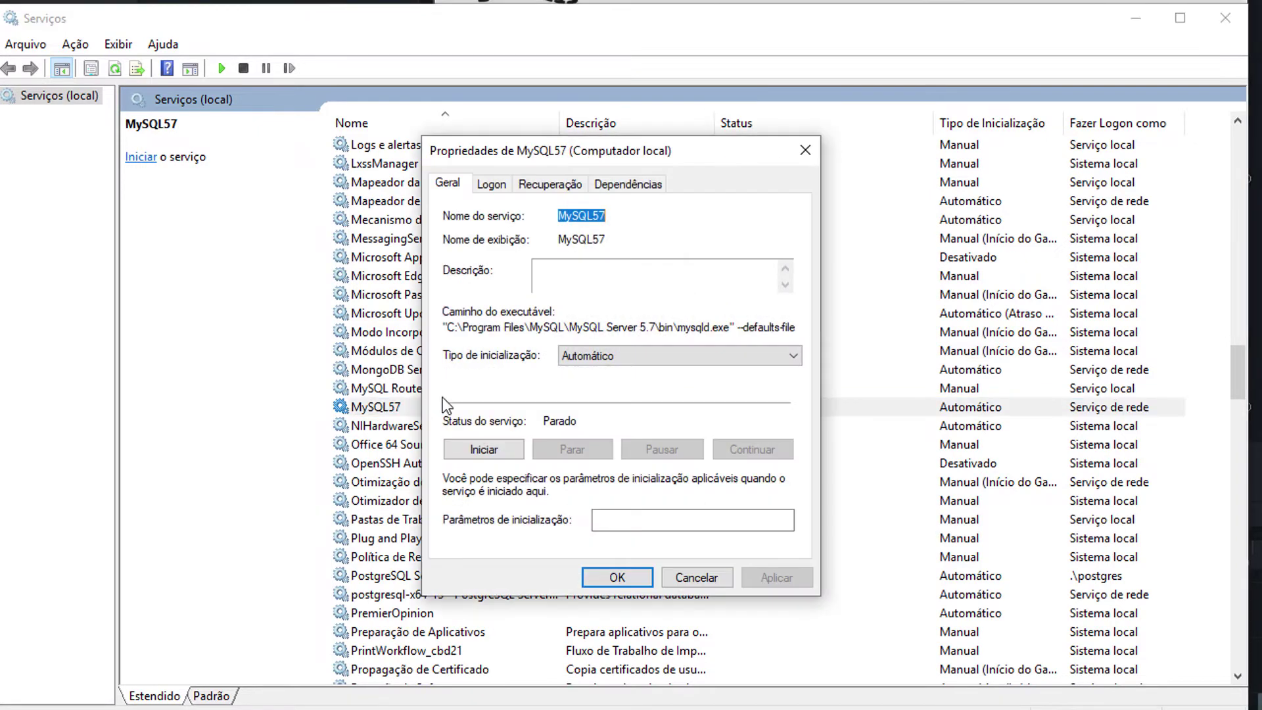
click(484, 449)
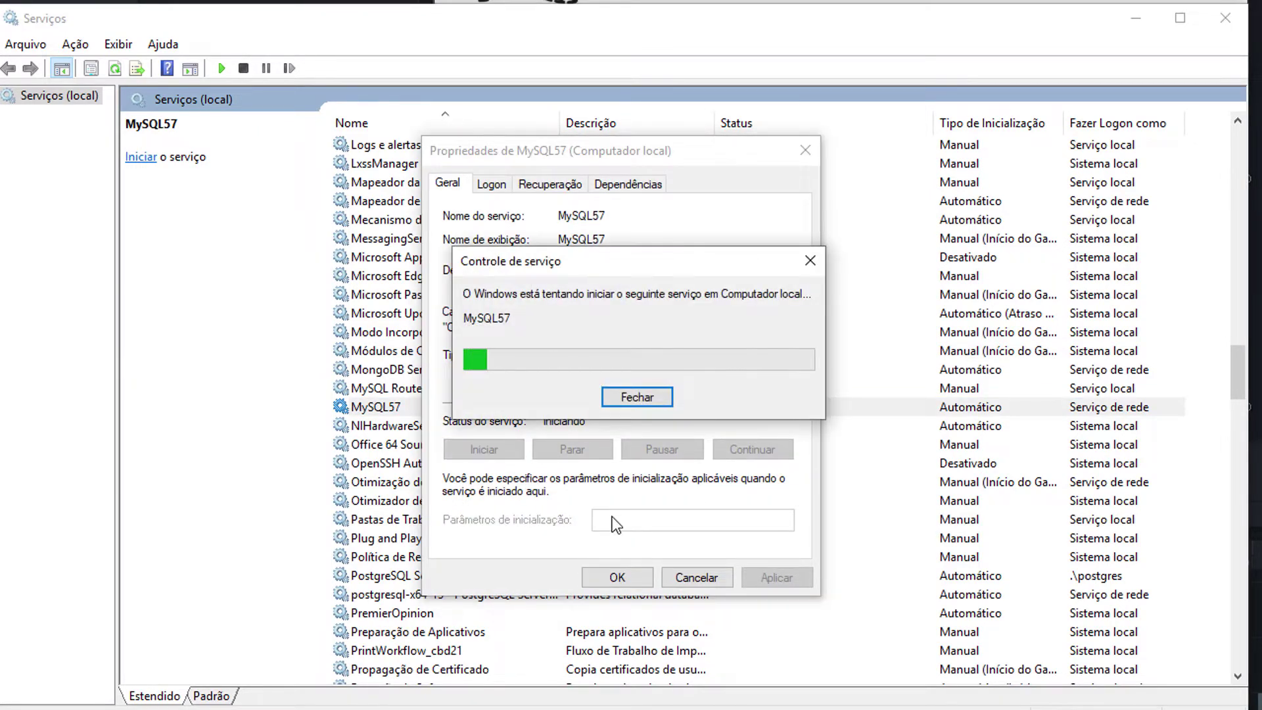
click(618, 579)
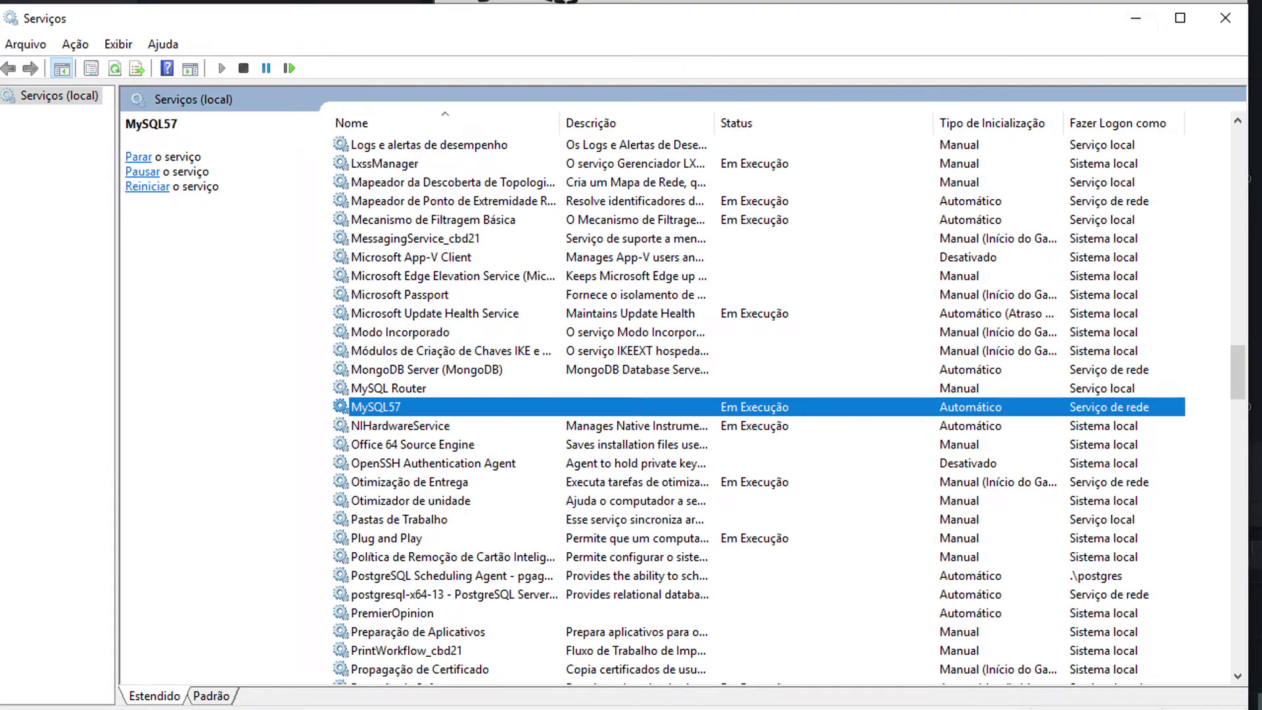
- Launch MySQL Workbench again to show its MySQL Connections home screen
key(super)
text(my)
click(321, 358)
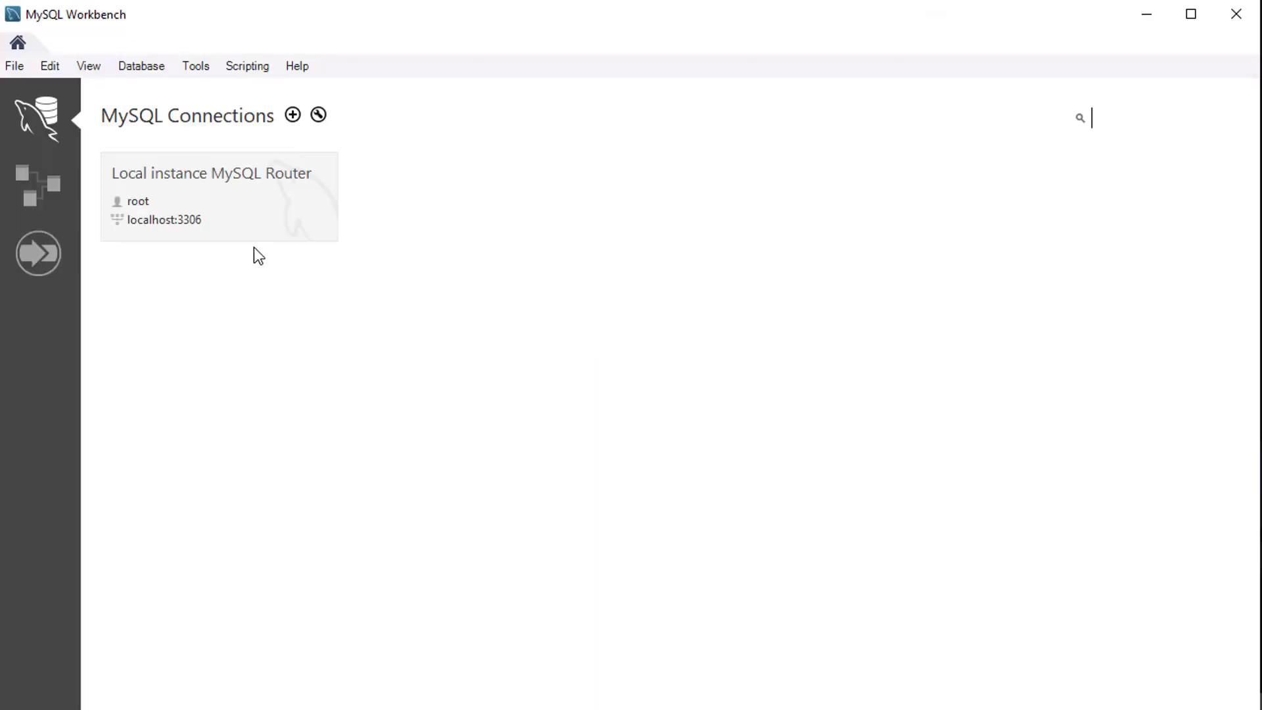
- Connect to the Local instance MySQL Router with the root account password and collapse the go_admin_toti schema
click(239, 217)
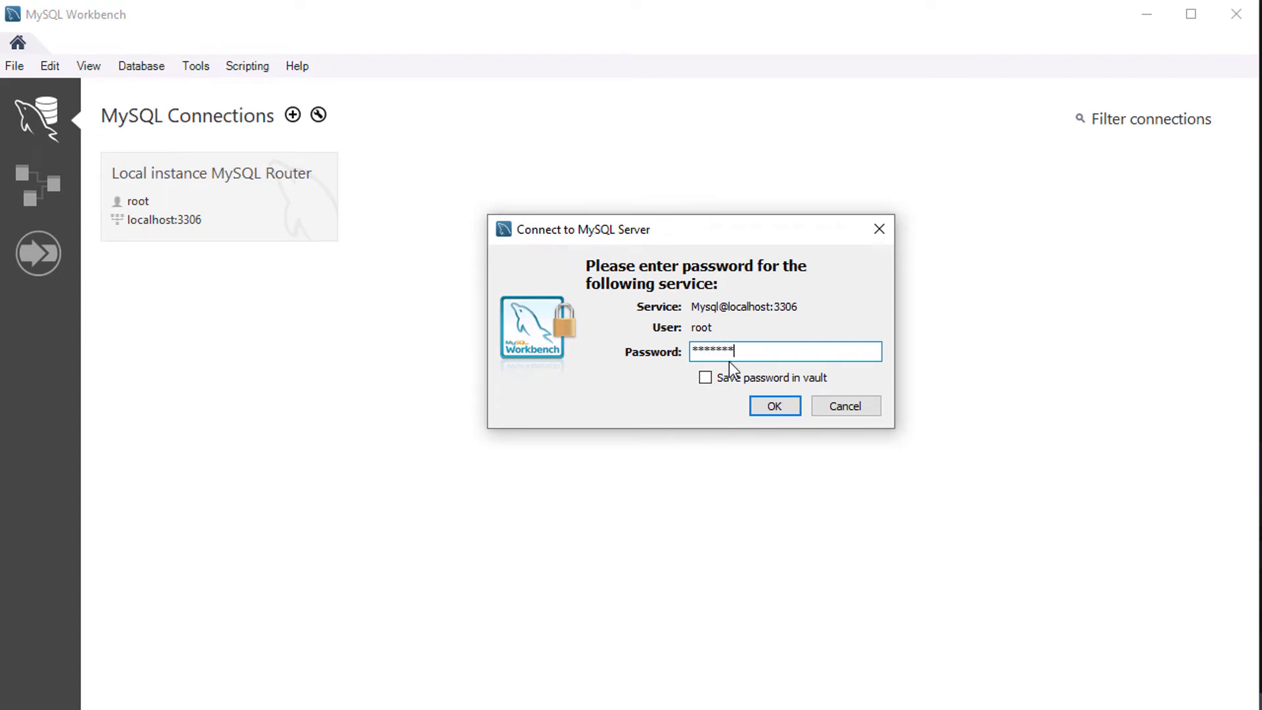
key(Return)
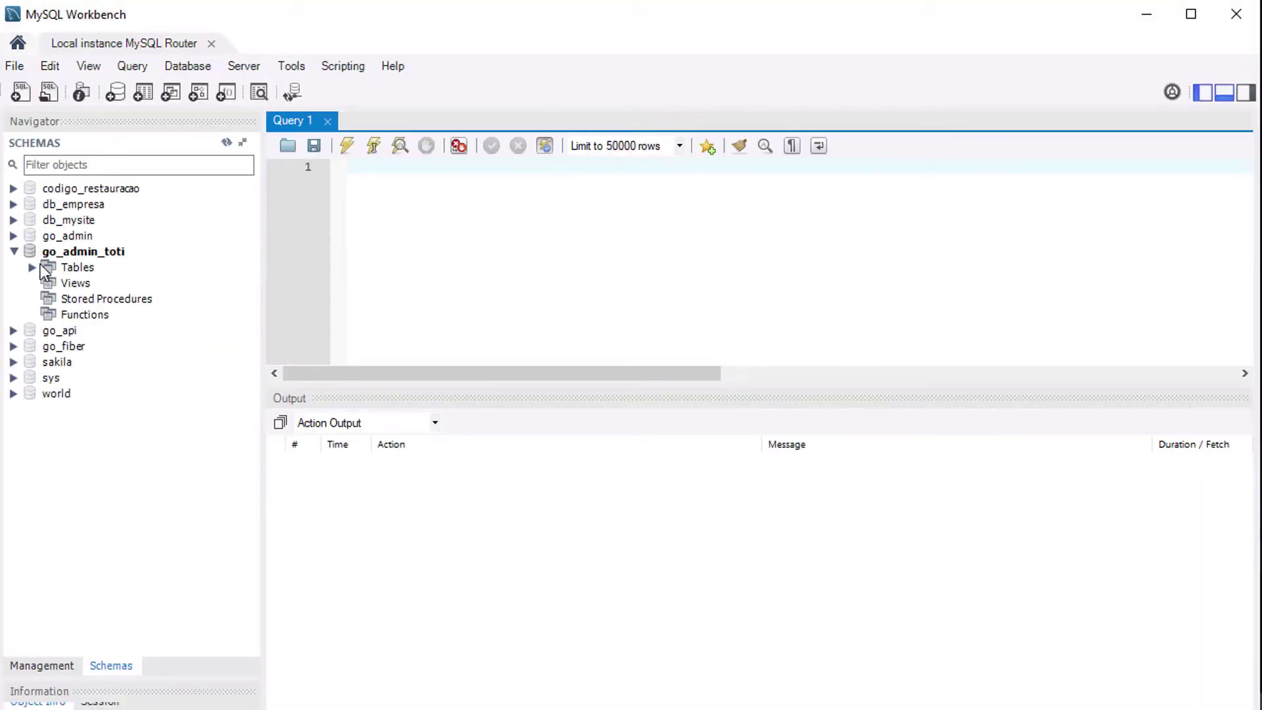
click(16, 253)
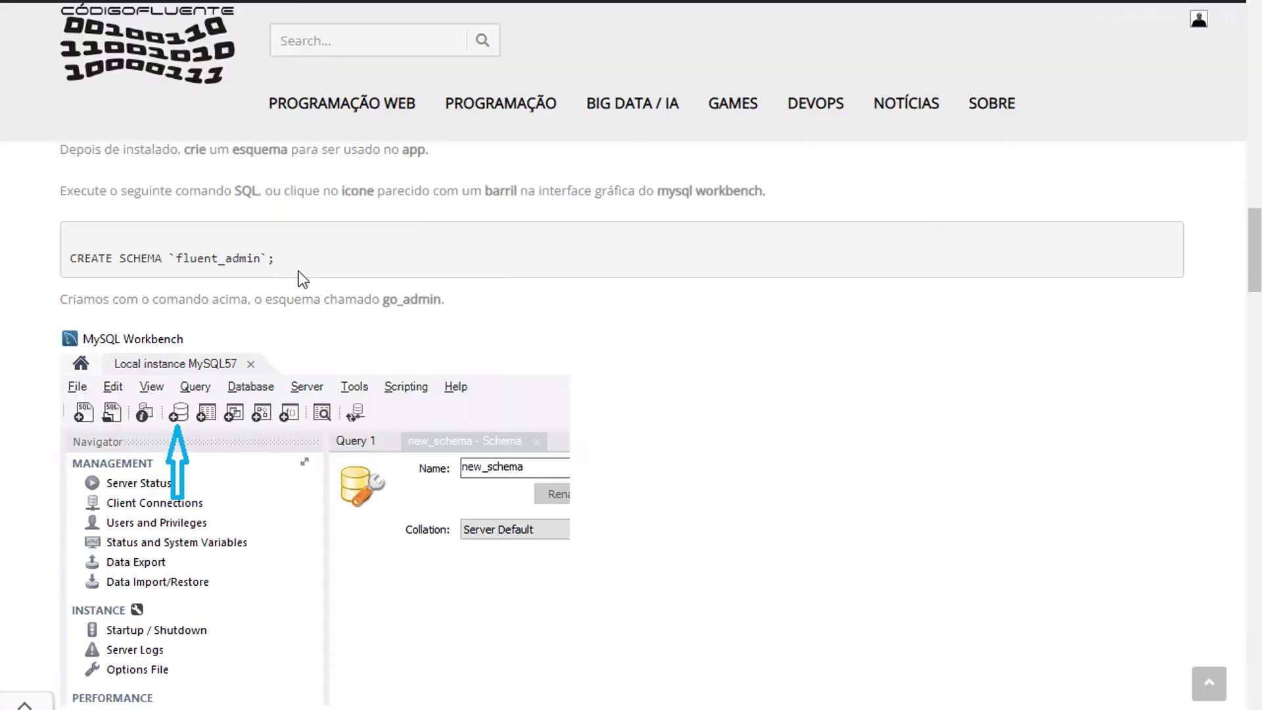
- Copy the CREATE SCHEMA `fluent_admin`; statement from the tutorial page and switch back to MySQL Workbench
drag(176, 258, 68, 257)
right_click(266, 258)
click(270, 273)
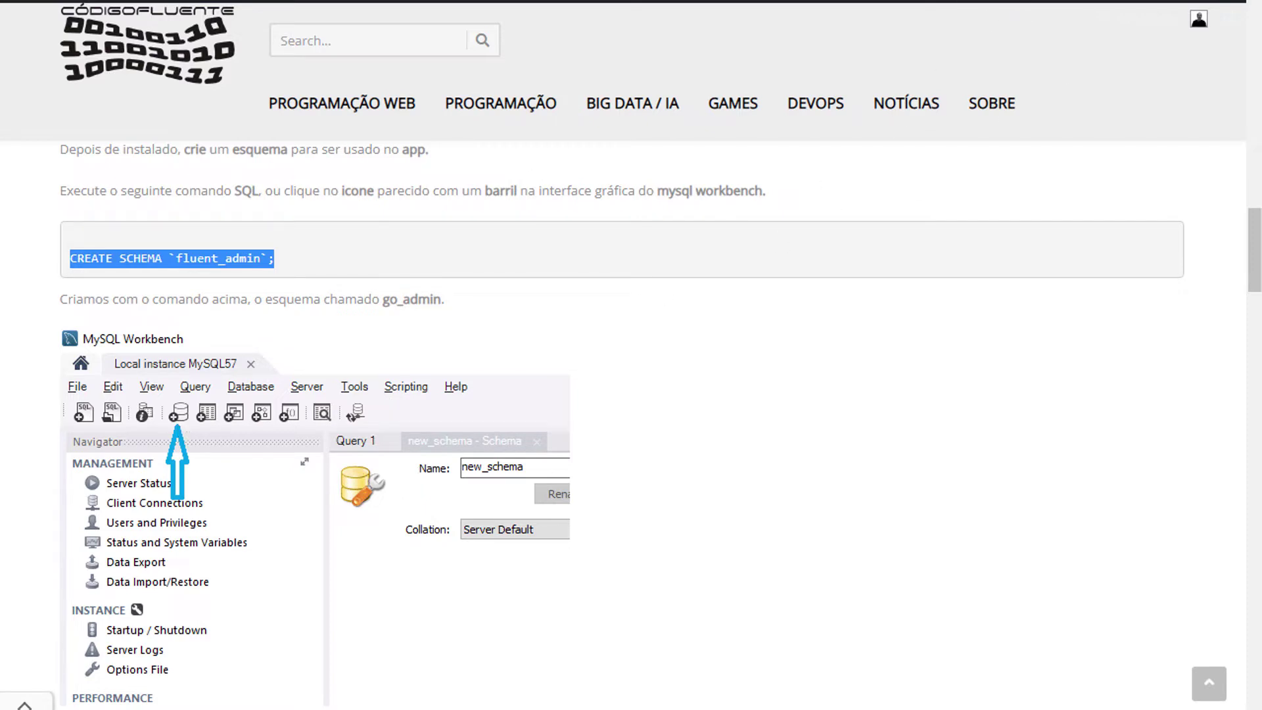
key(alt+Tab)
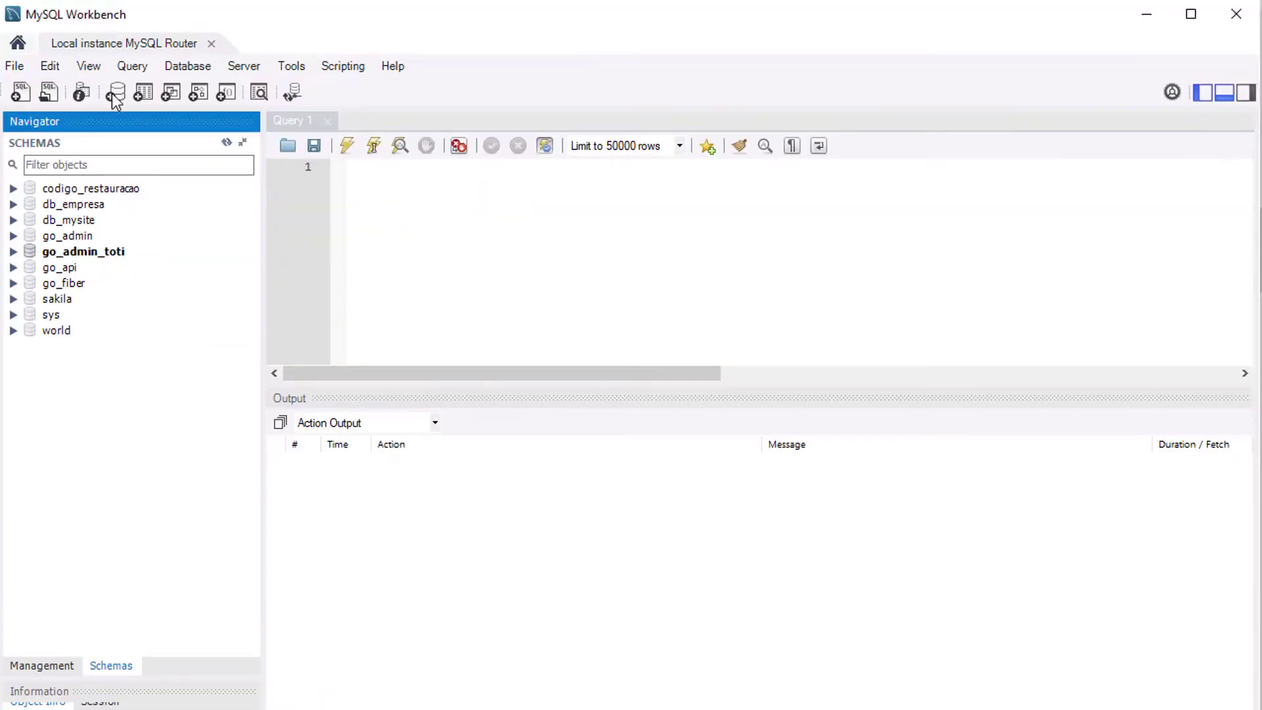
- Create a new schema named fluent_admin and submit it for SQL script review
click(116, 92)
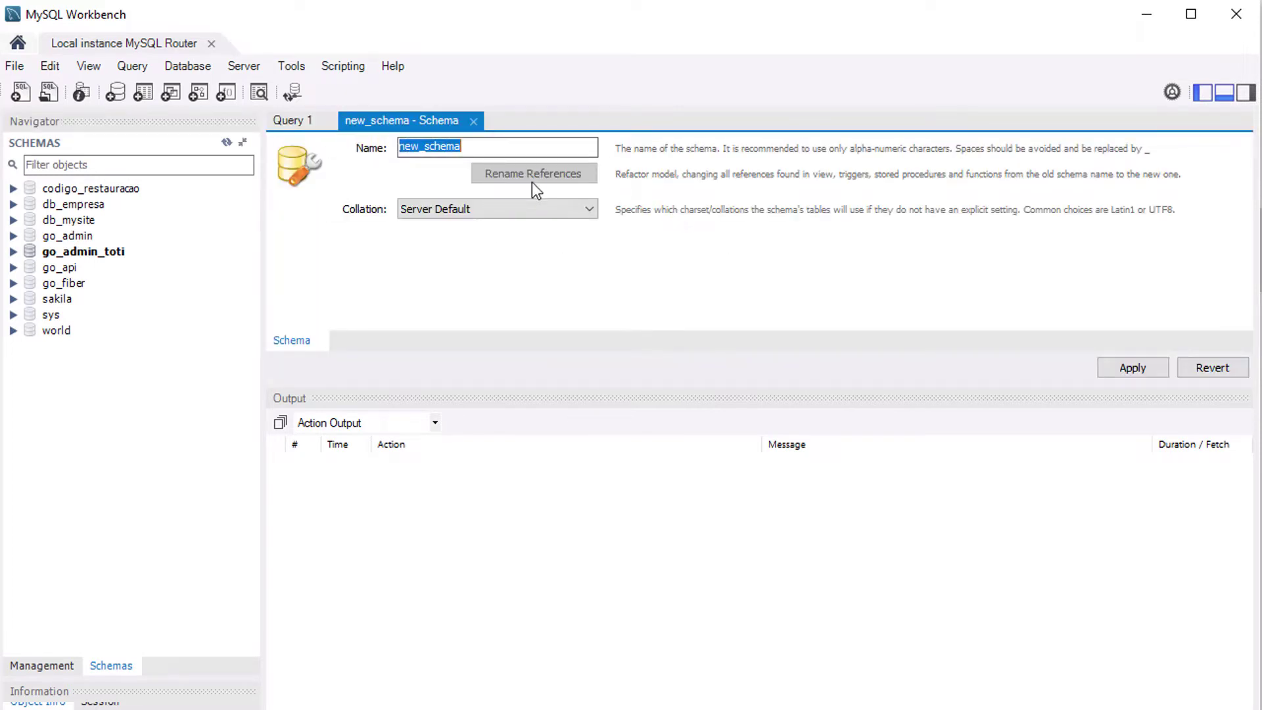
text(fluent_admin)
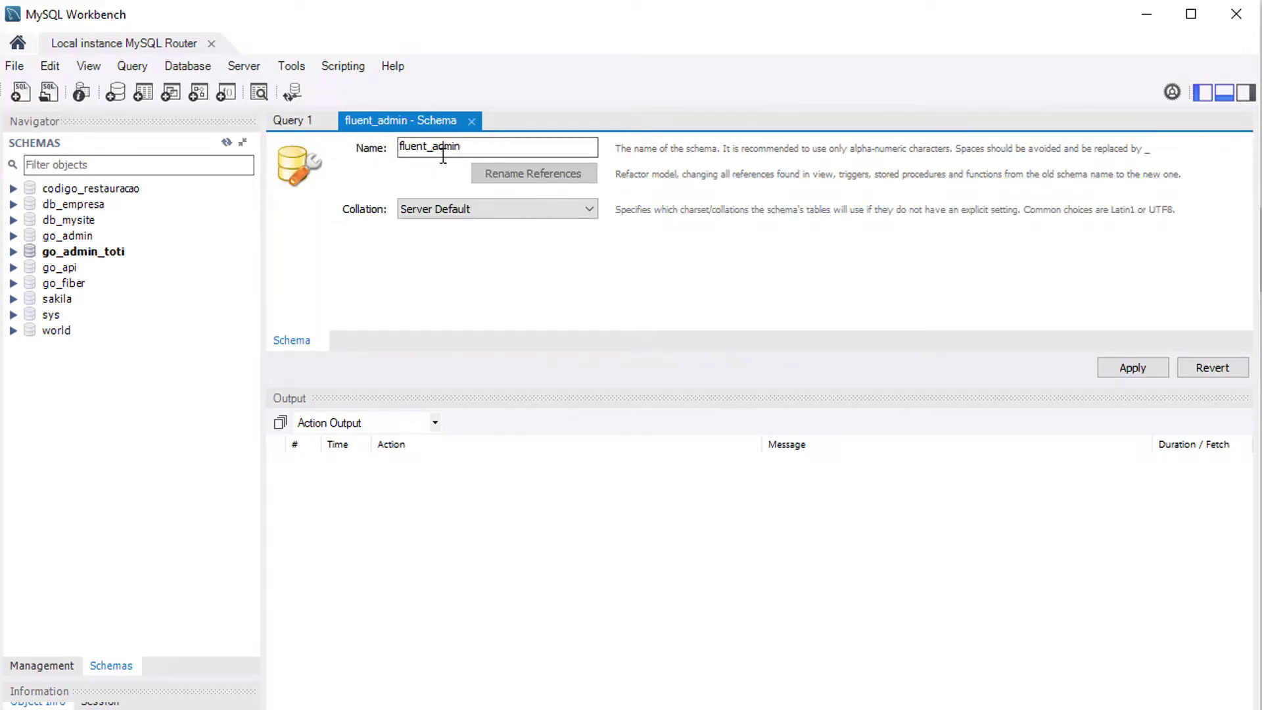
click(1118, 369)
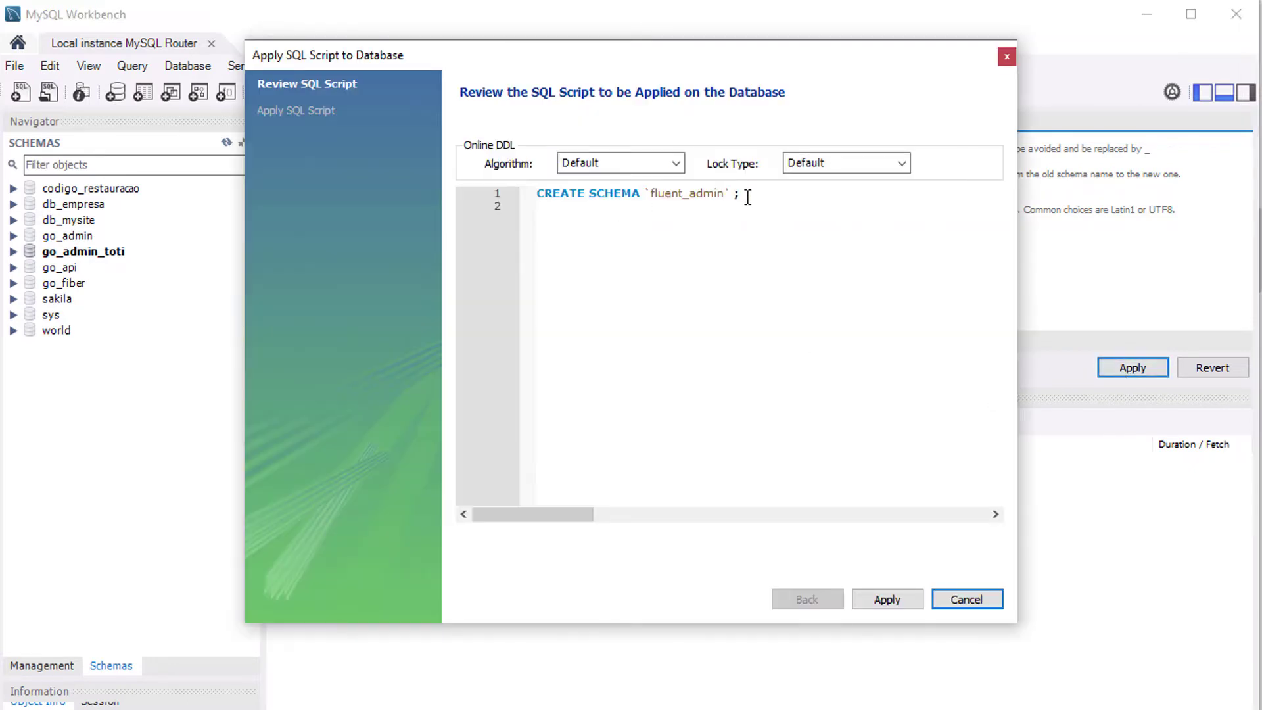
- Apply the CREATE SCHEMA script to the database and expand fluent_admin in the schema tree to its Tables folder
drag(743, 193, 537, 193)
right_click(723, 203)
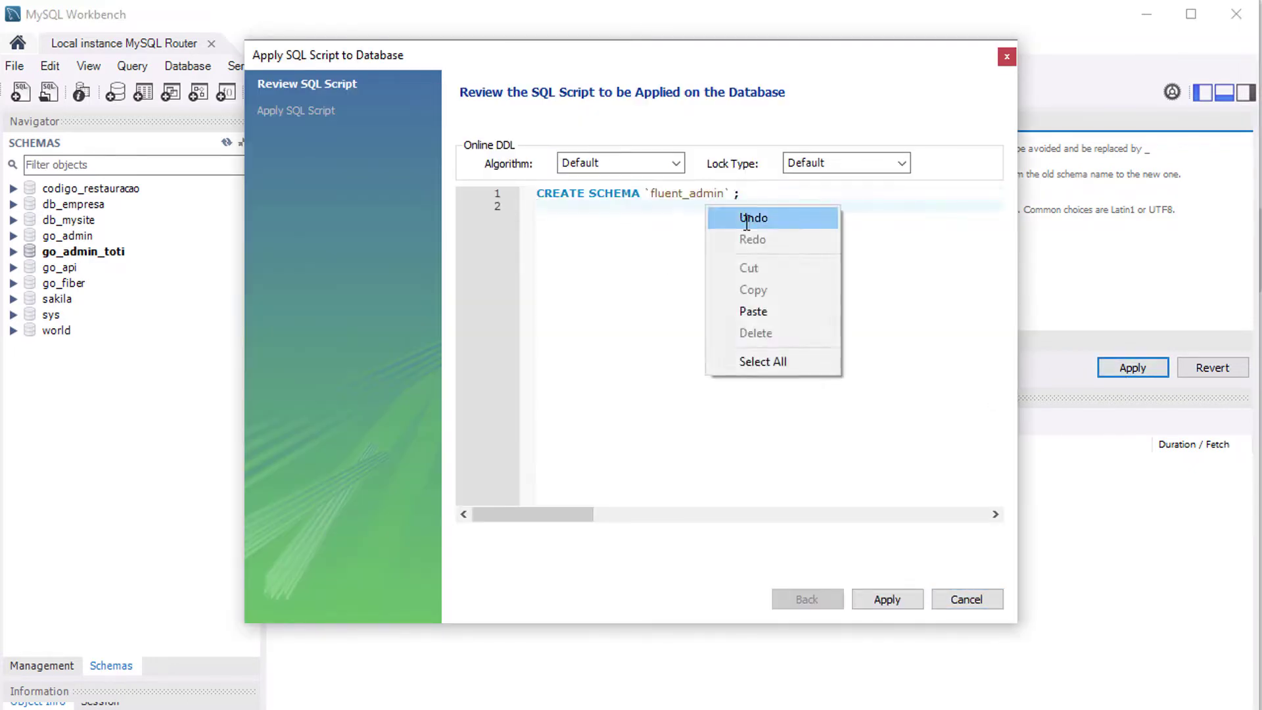
click(783, 198)
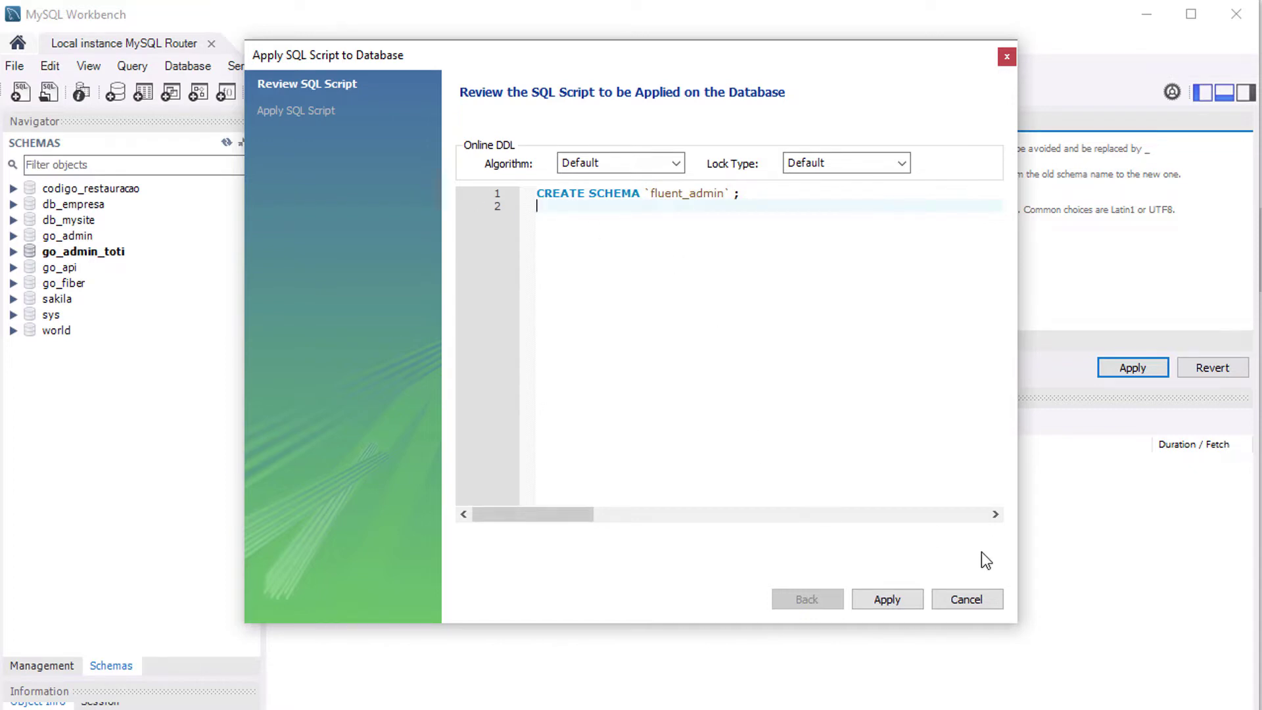
click(884, 601)
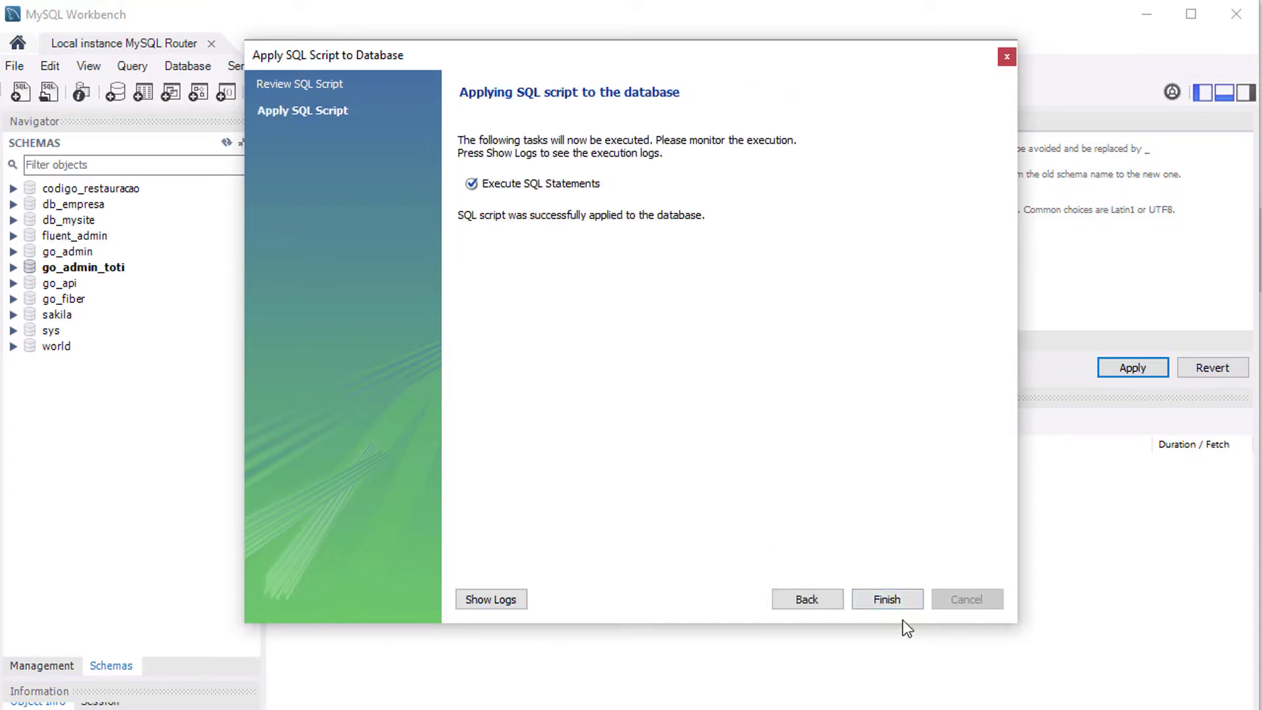
click(897, 604)
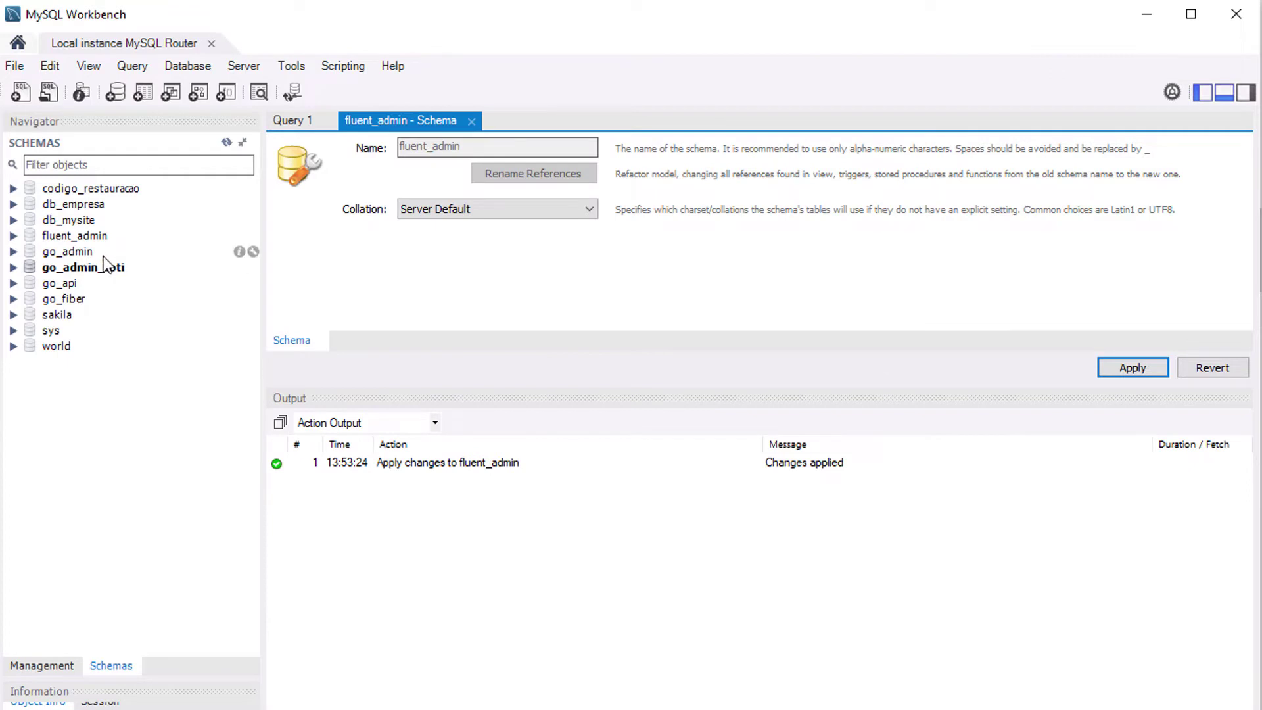
click(13, 235)
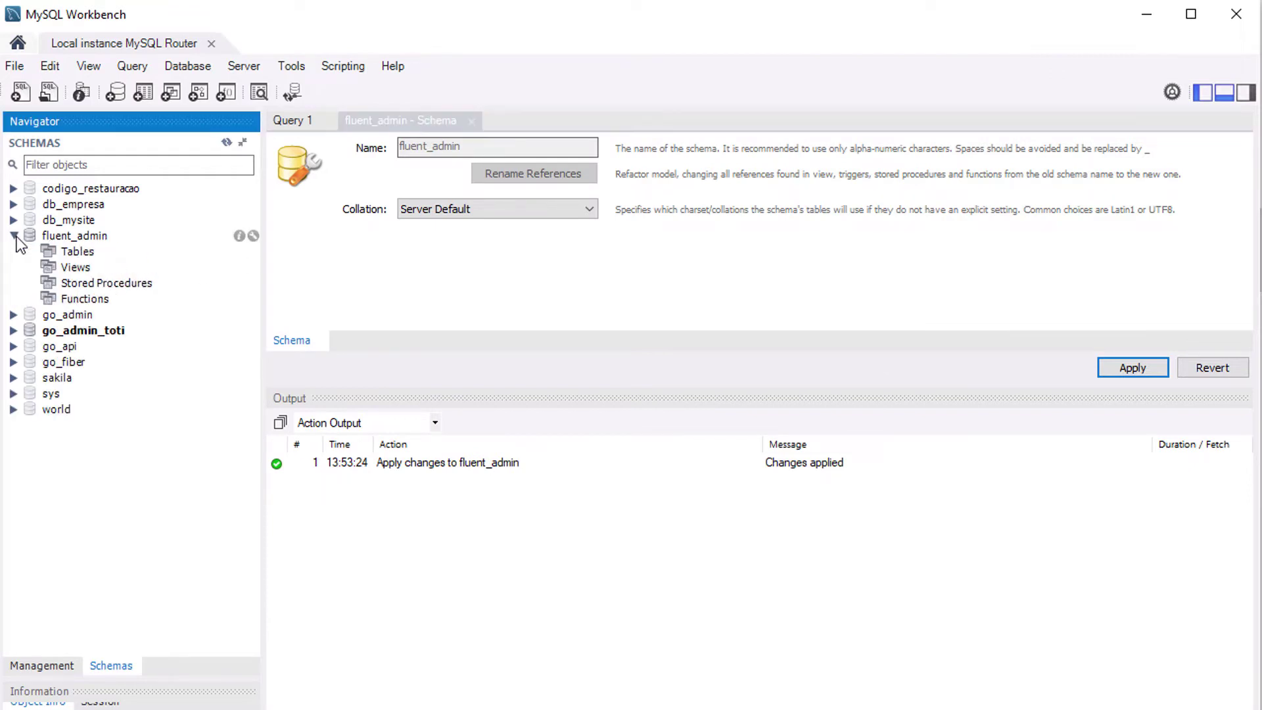
click(82, 252)
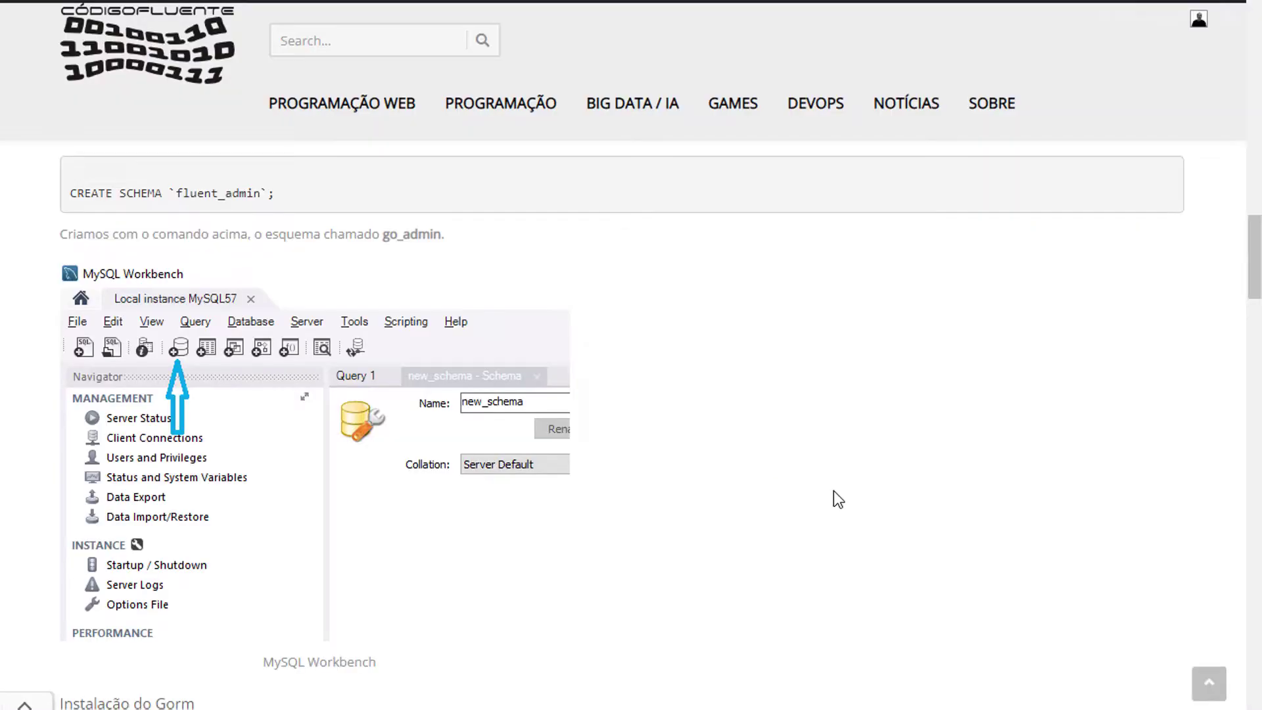
- Read the Instalação do Gorm section of the tutorial page, examining the install commands for gorm and the MySQL driver
scroll(833, 490, down, 8)
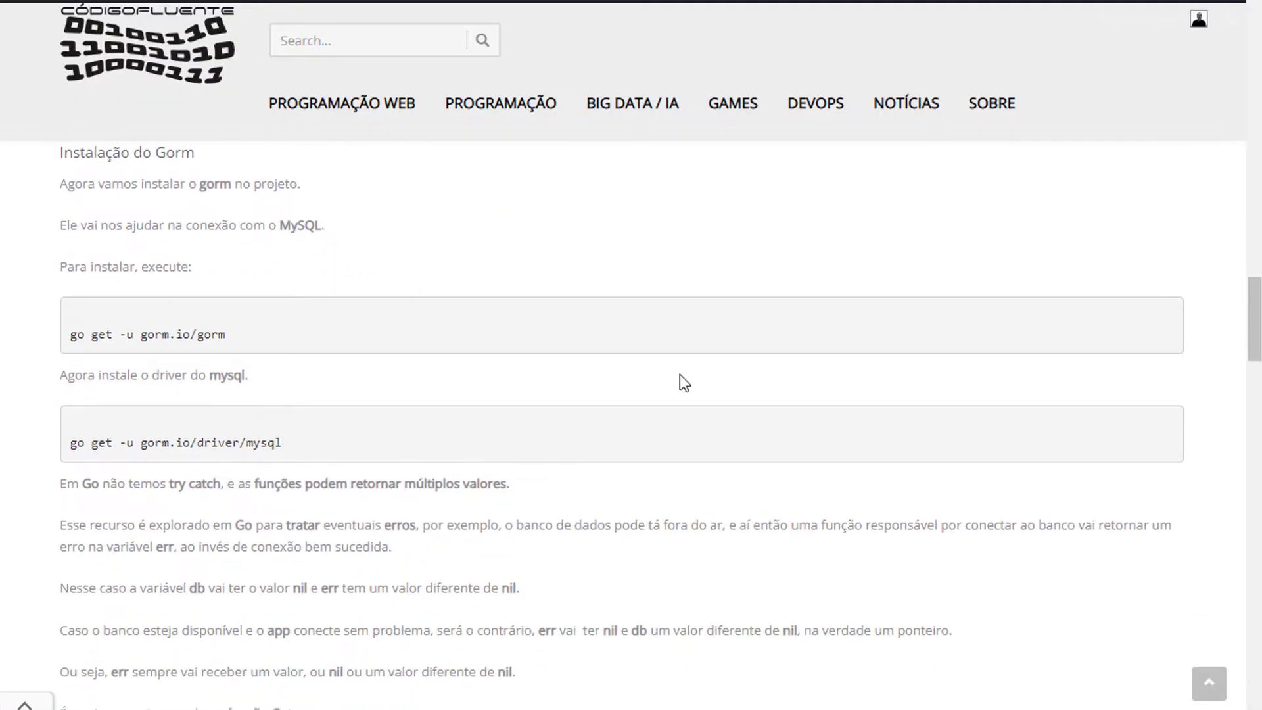
drag(258, 346, 58, 330)
right_click(172, 344)
click(172, 348)
click(151, 359)
drag(302, 443, 140, 439)
click(205, 373)
drag(138, 335, 259, 334)
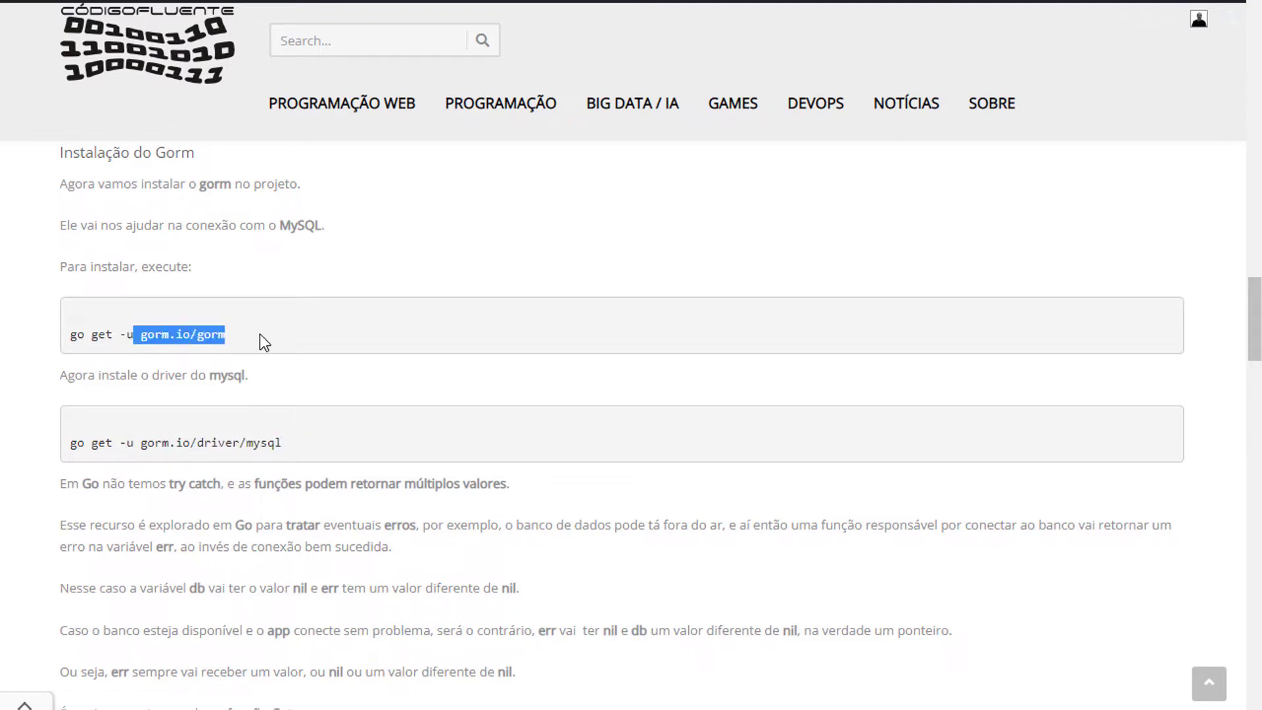
click(259, 334)
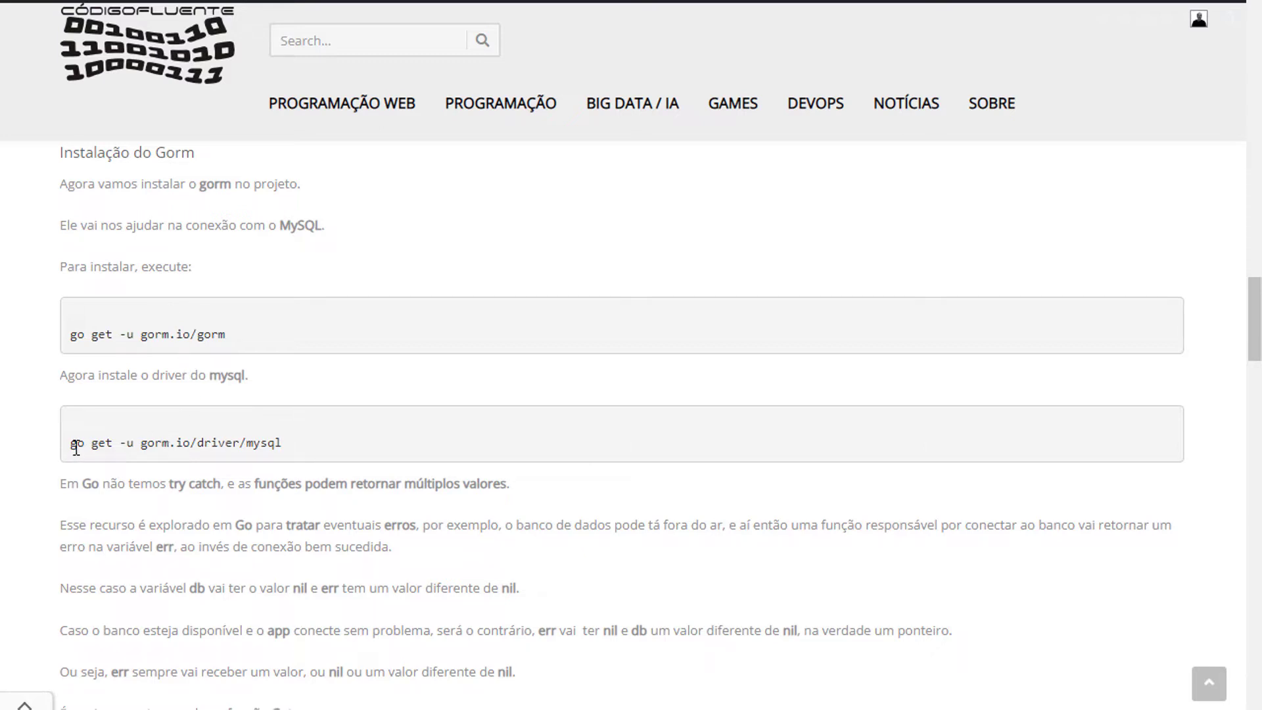
- Compare the go get -u part and the gorm.io package paths of the two install commands
double_click(145, 442)
drag(127, 441, 42, 443)
click(132, 442)
drag(139, 442, 13, 437)
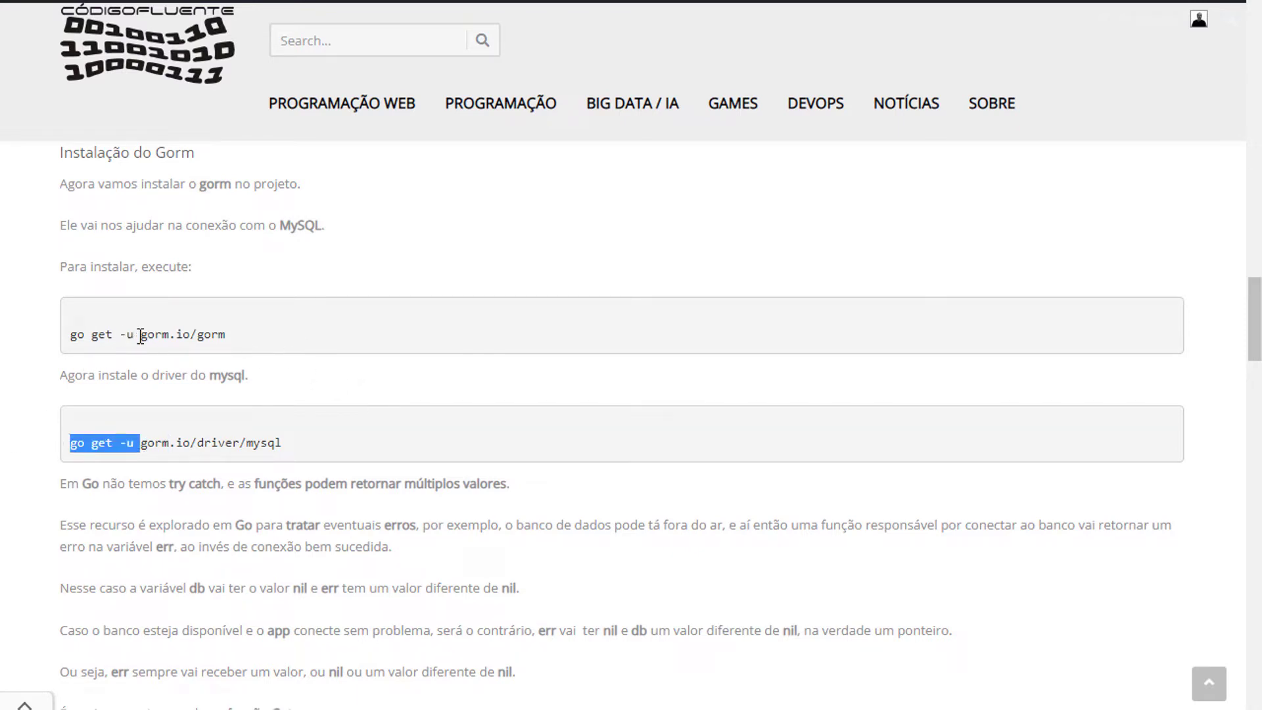
drag(139, 337, 218, 338)
drag(71, 443, 217, 442)
click(142, 445)
click(164, 442)
double_click(164, 442)
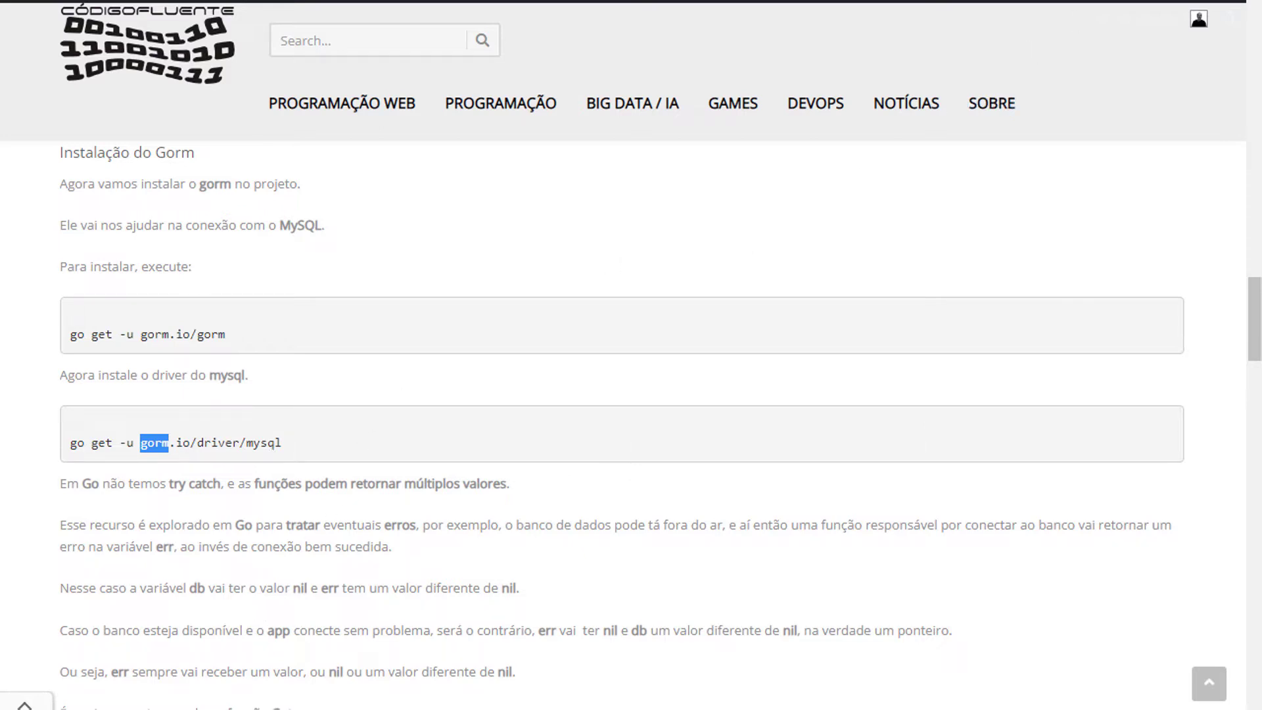
- Switch to Visual Studio Code, list the Git branches of fiber-project in the terminal, and clear it
key(alt+Tab)
text(git branch)
key(Return)
text(cls)
key(Return)
- Create and check out a new Git branch named 02-gorm from the terminal
text(git checkout -b )
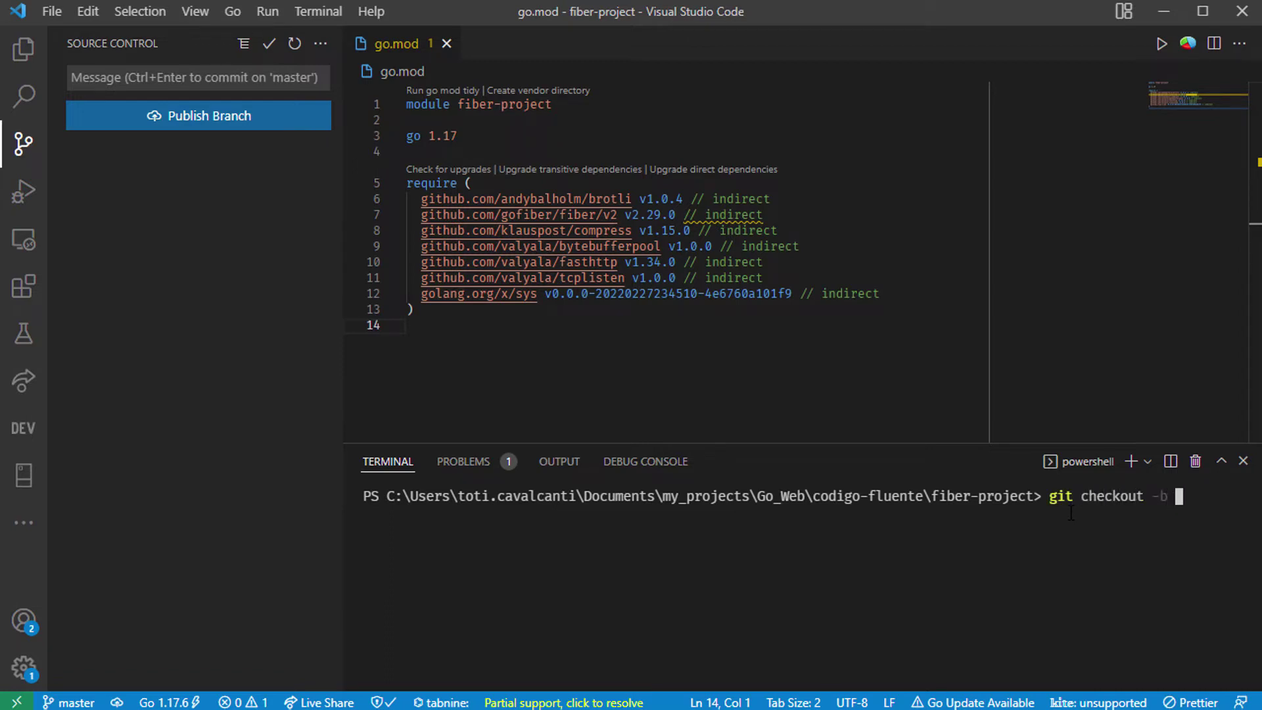
text(02-)
text(my)
key(BackSpace)
key(BackSpace)
text(gorm)
key(Return)
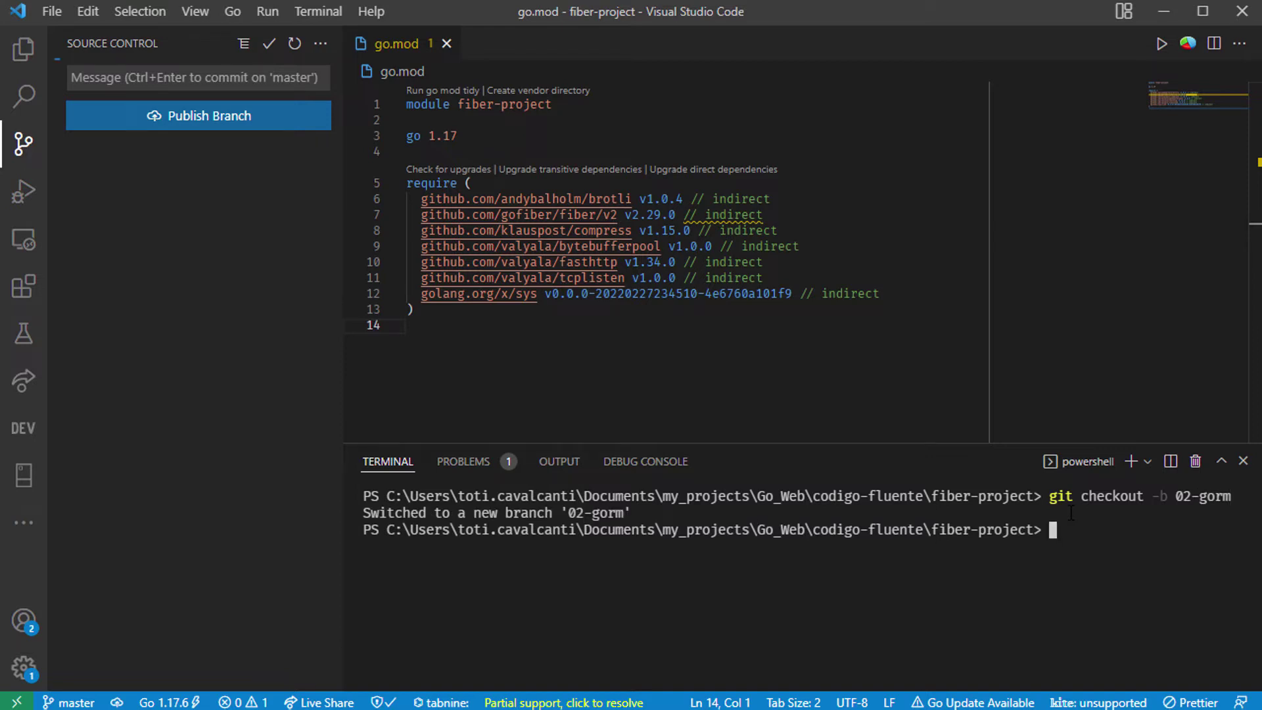
- List the Git branches again to check which one is active, and clear the terminal
text(git branch)
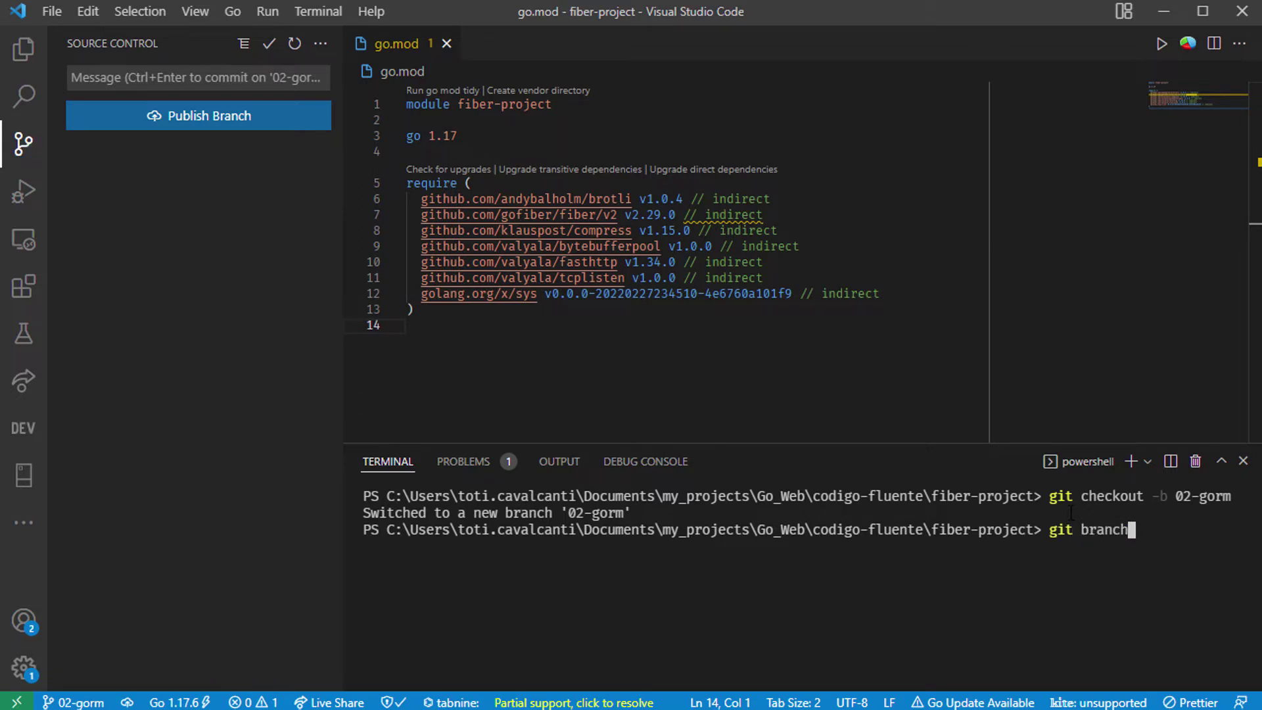
key(Return)
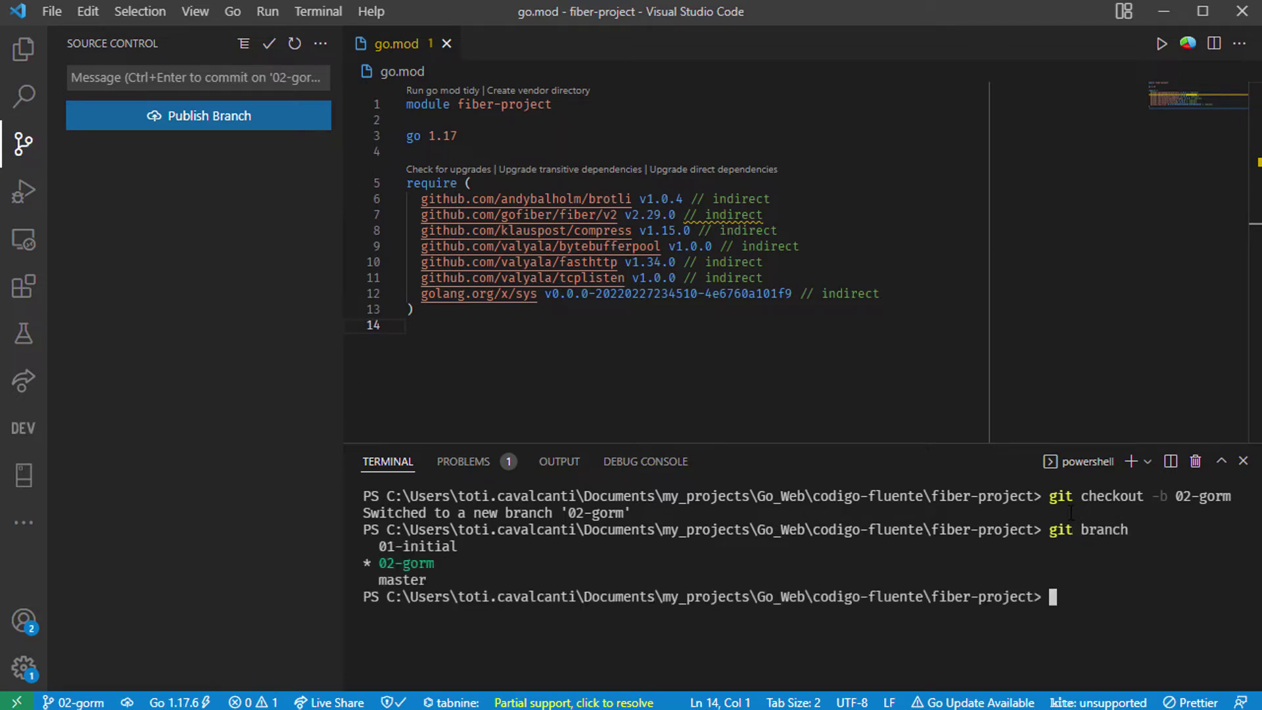
text(cls)
key(Return)
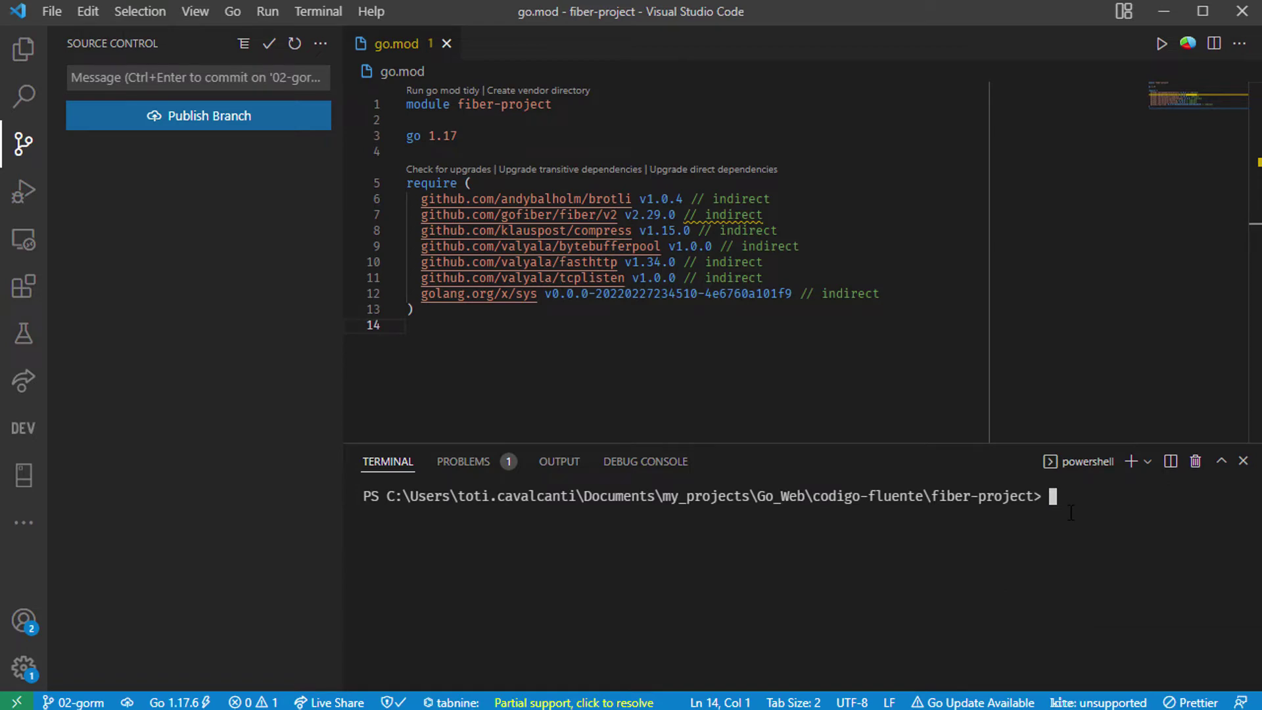
- Copy go get -u gorm.io/gorm from the tutorial page and run it in the Visual Studio Code terminal
key(alt+Tab)
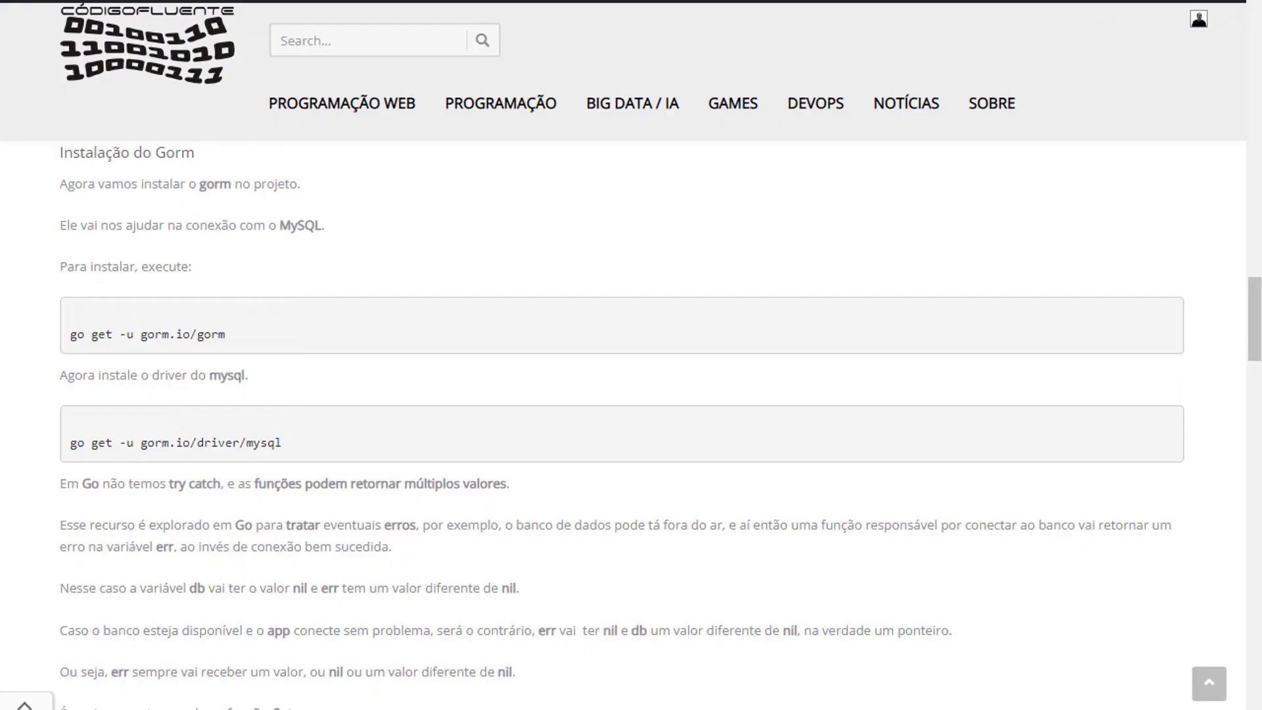
drag(256, 340, 68, 334)
right_click(113, 333)
click(165, 346)
key(alt+Tab)
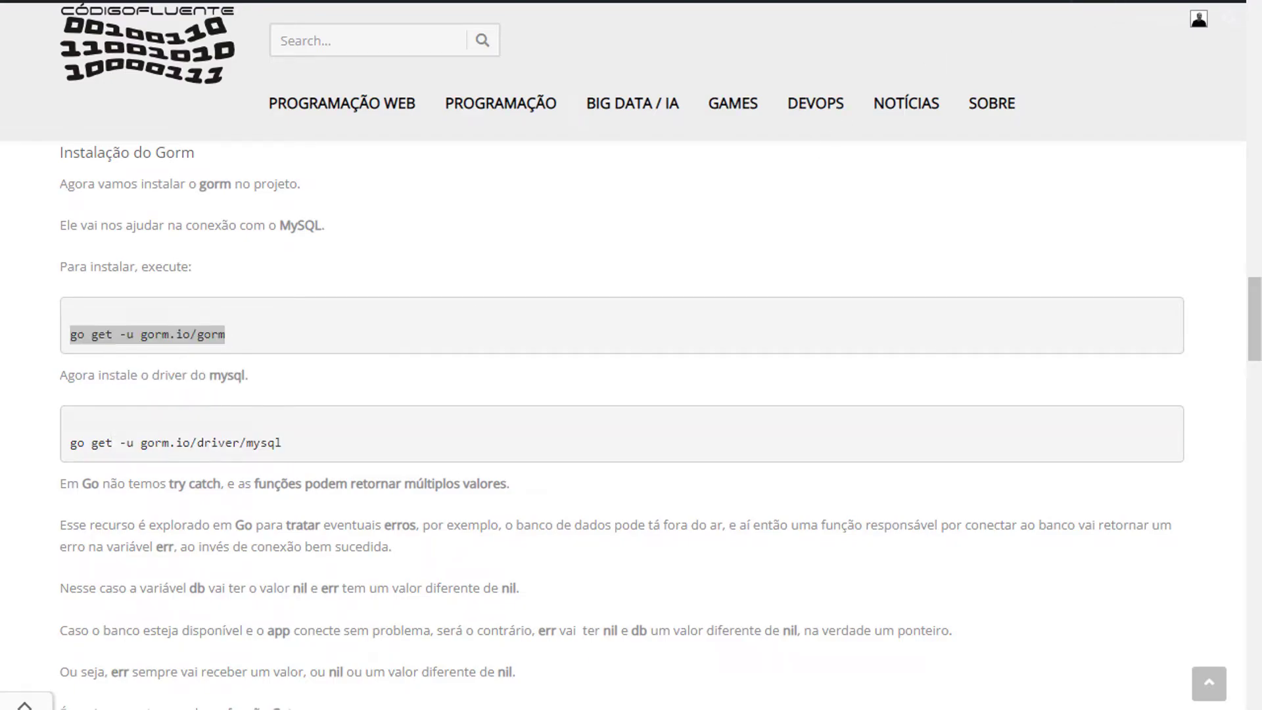
key(ctrl+v)
key(Return)
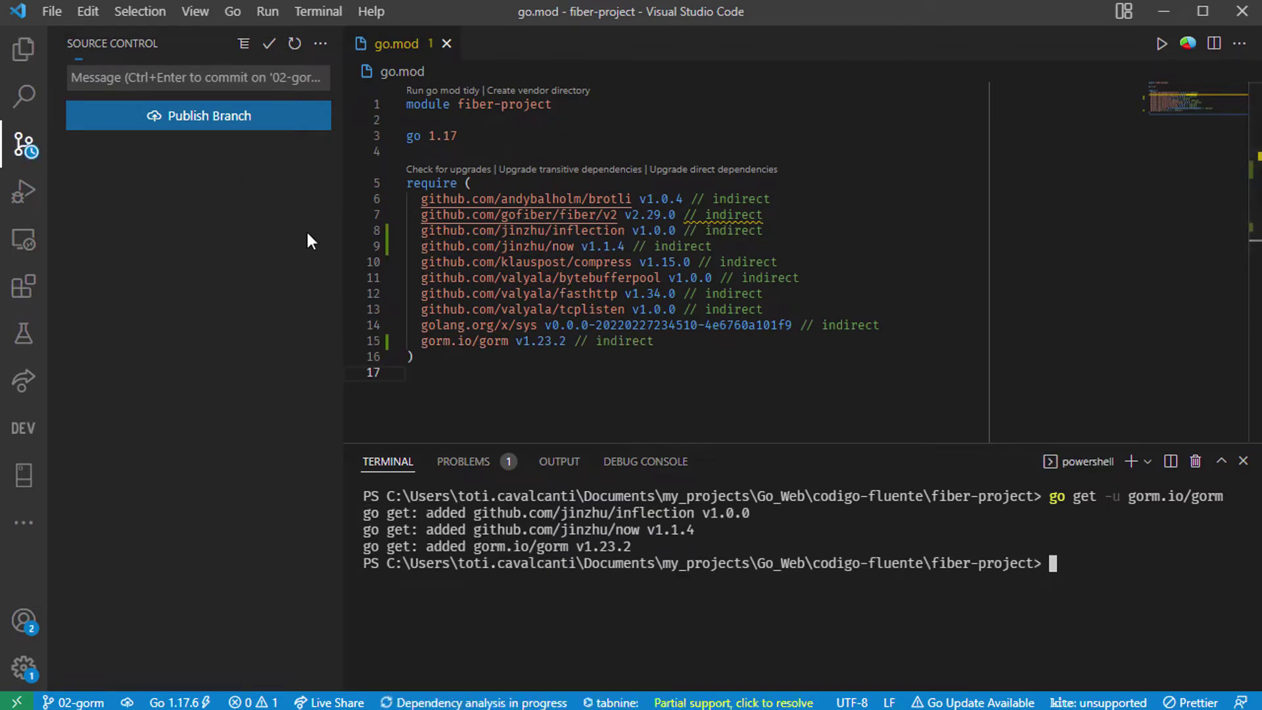
- Inspect the gorm.io/gorm entry in go.mod and the project's file list, and clear the terminal
drag(421, 340, 508, 343)
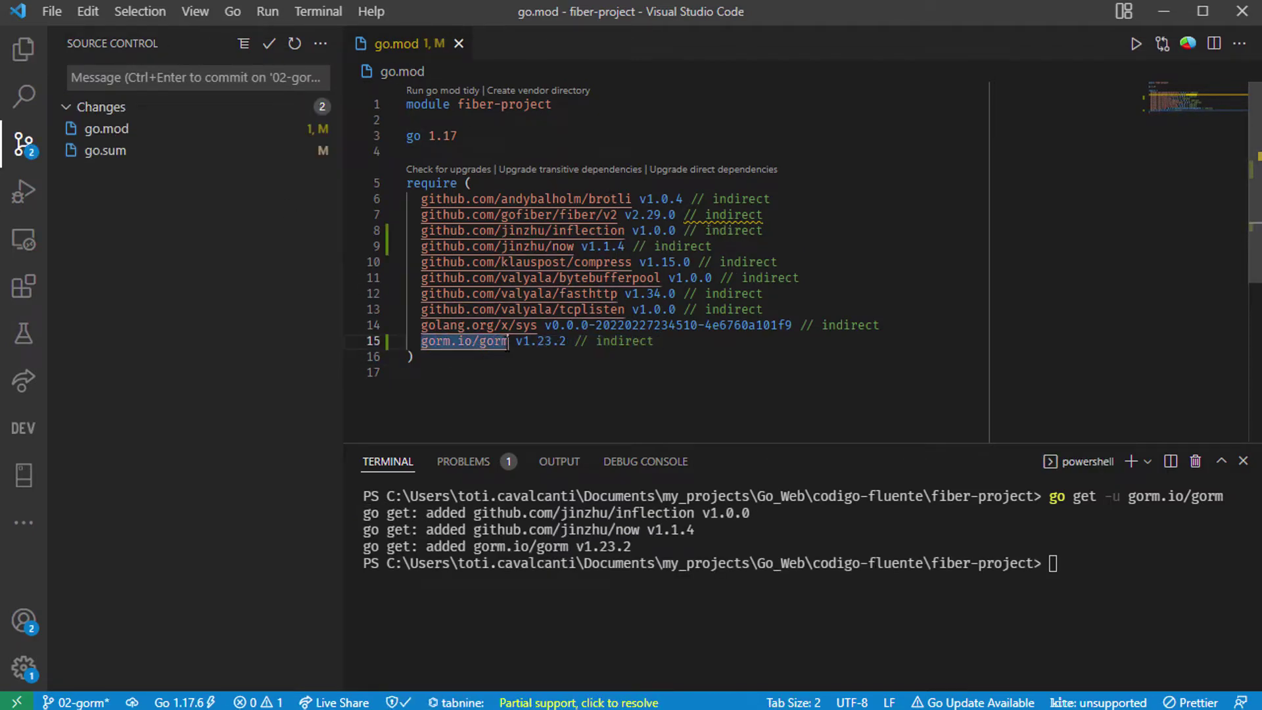
click(24, 52)
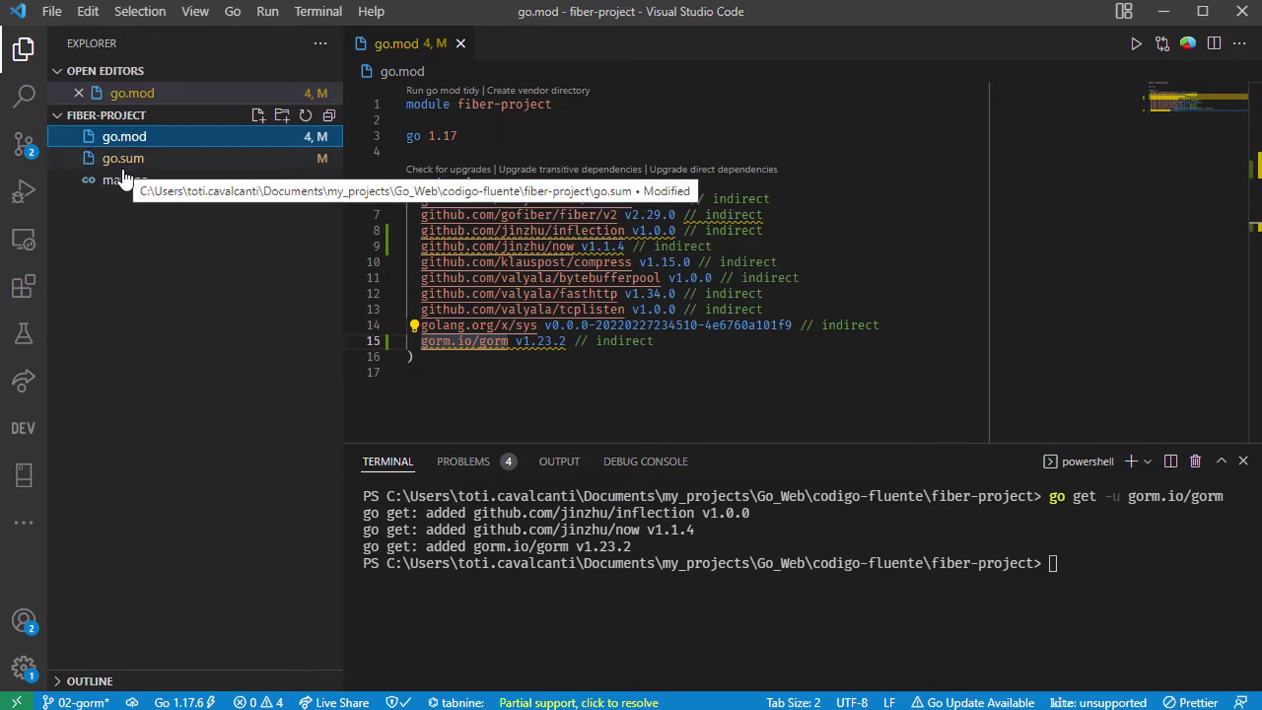
click(1116, 562)
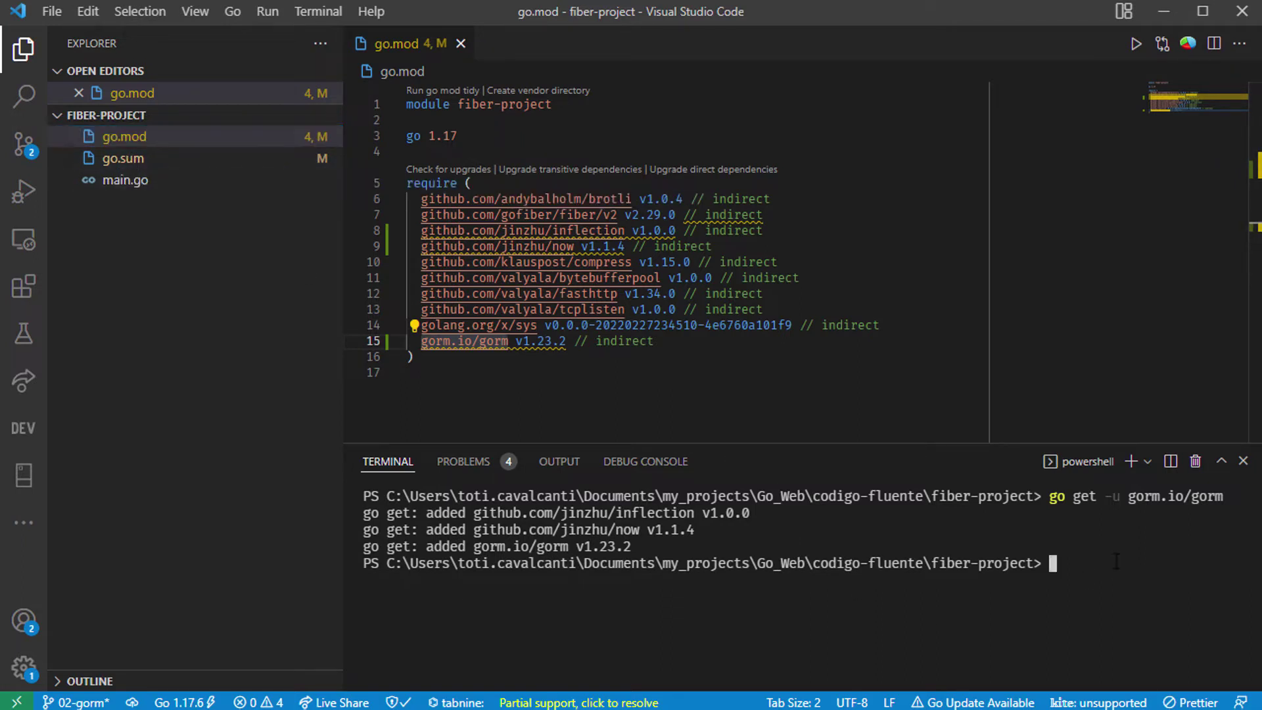
text(cls)
key(Return)
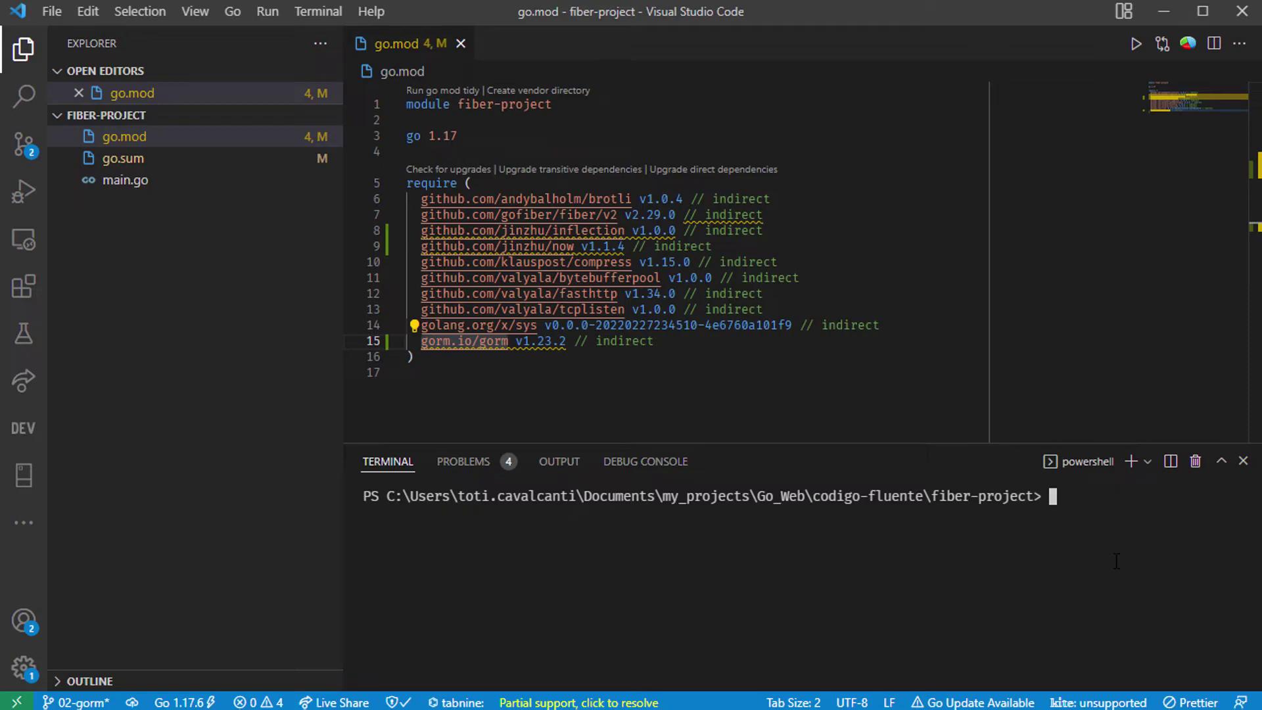
- Copy the MySQL driver install command go get -u gorm.io/driver/mysql from the tutorial page in the browser
key(alt+Tab)
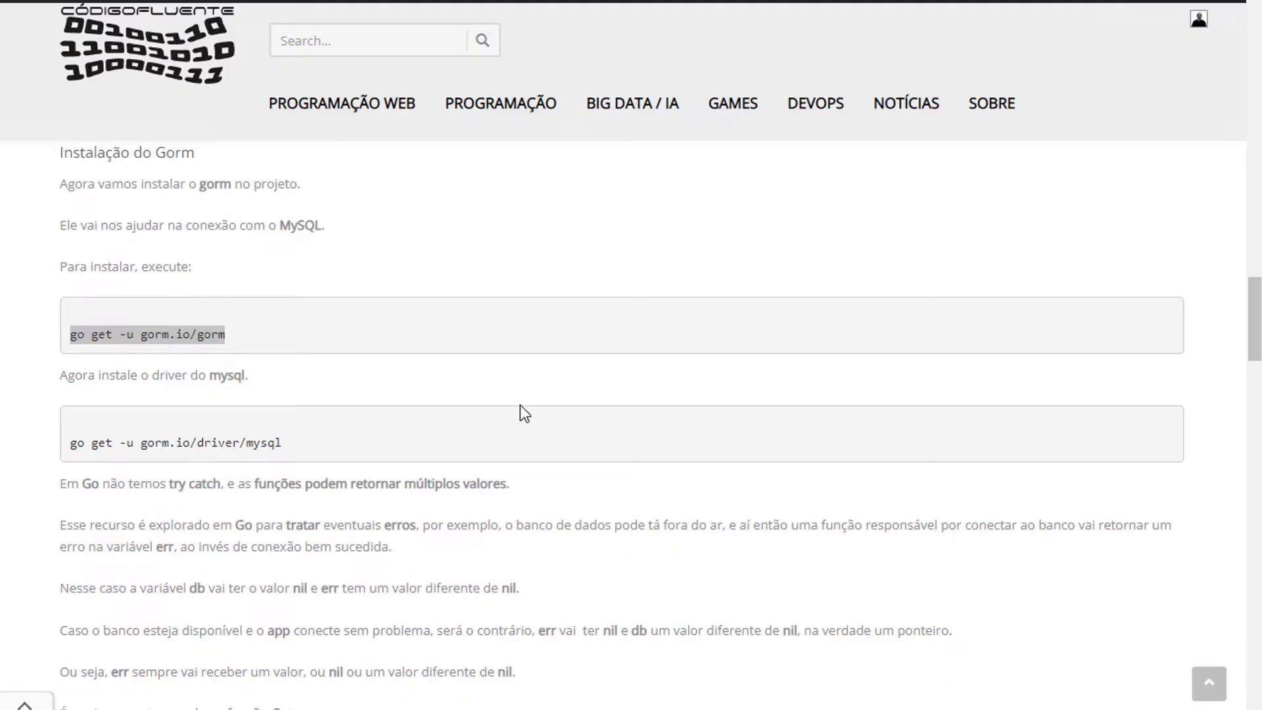
drag(282, 443, 46, 445)
right_click(88, 451)
click(125, 462)
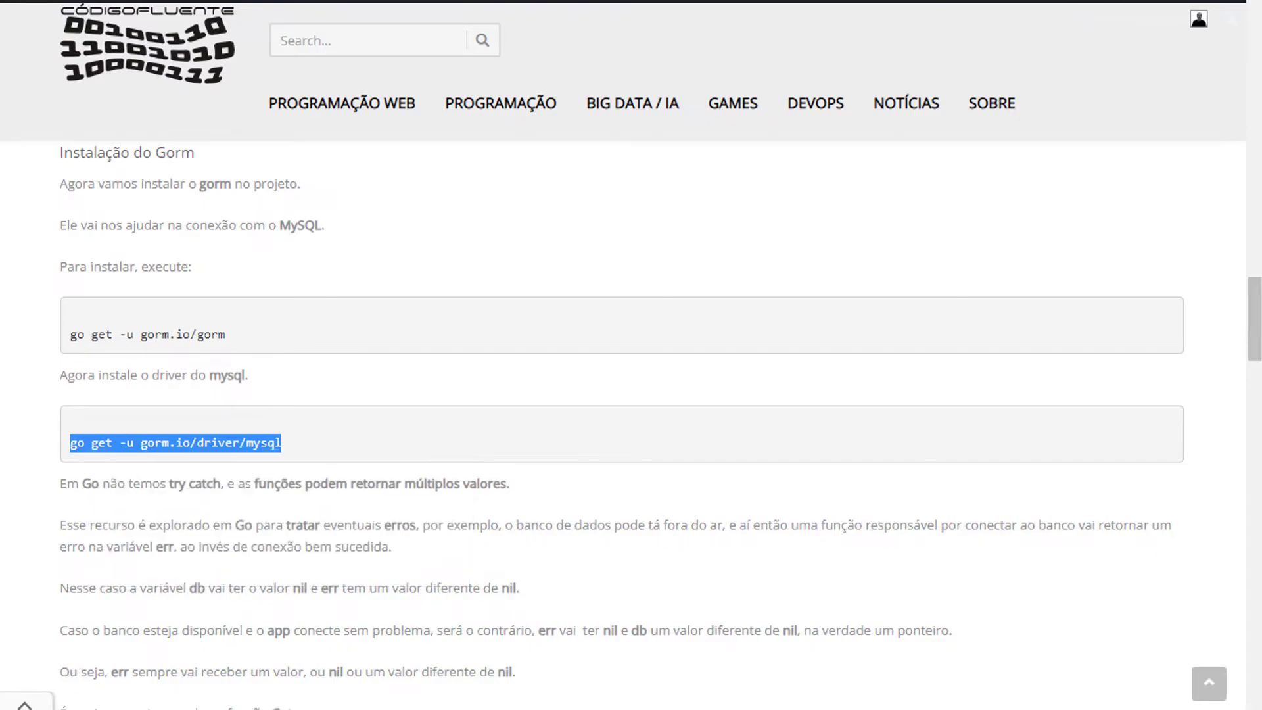